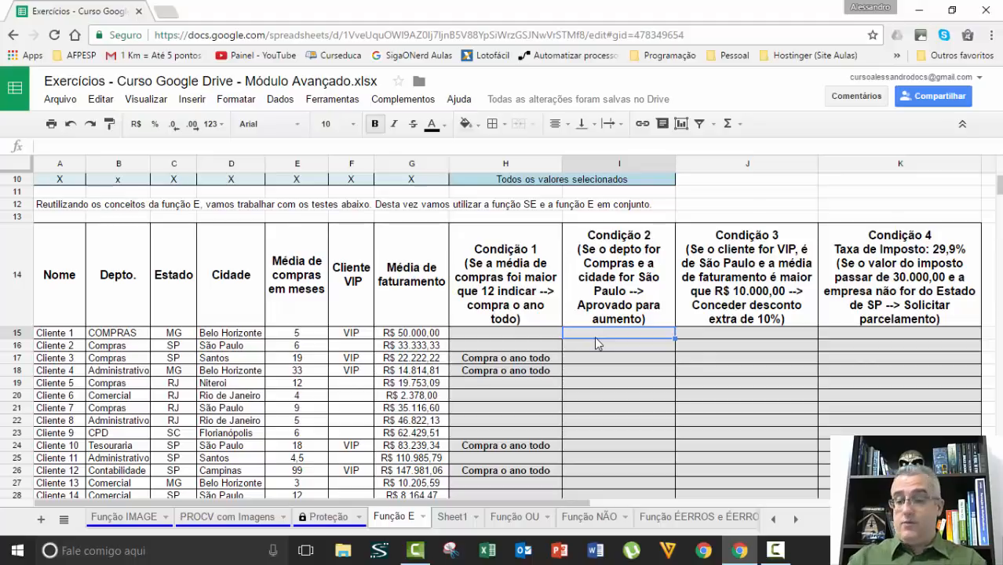
# Step: Start an SE formula with a nested E function in I15, using B15 as the first test's cell reference
pyautogui.write('=')
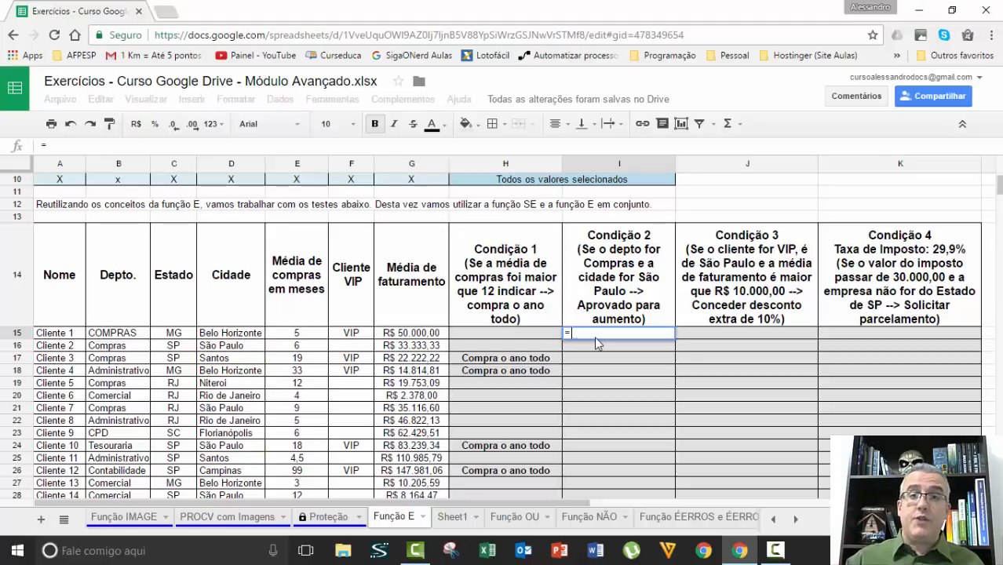
pyautogui.write('SE')
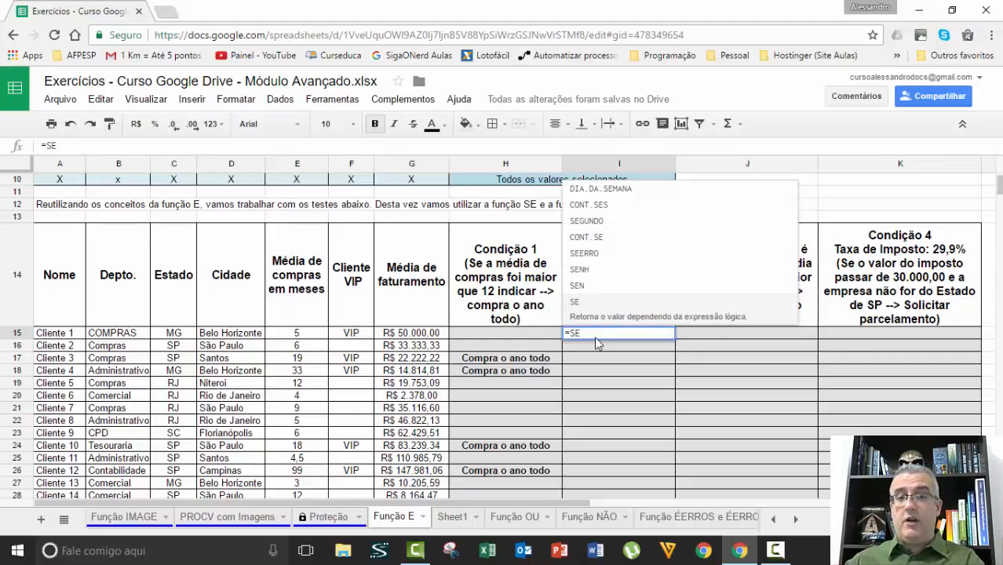
pyautogui.write('(')
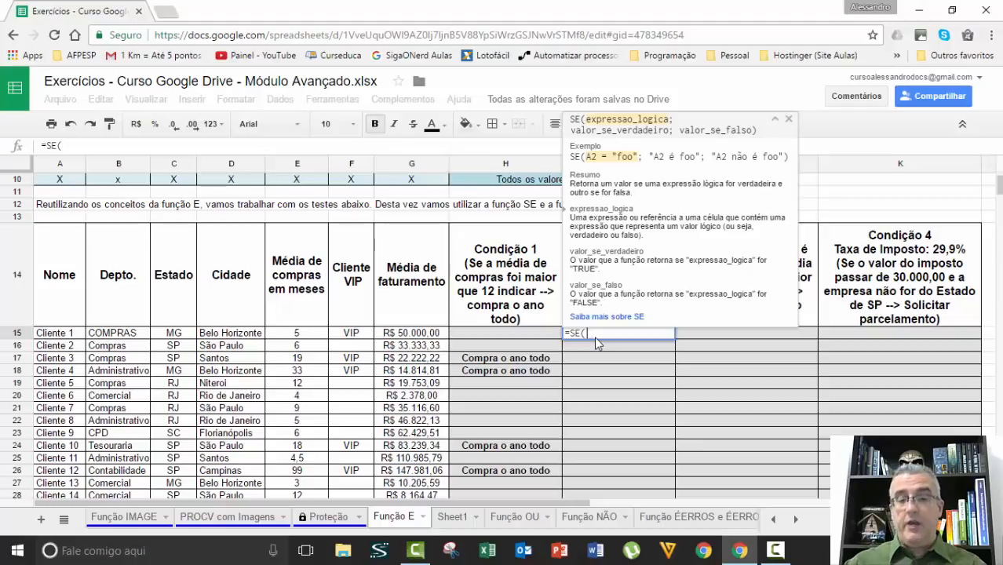
pyautogui.write('E')
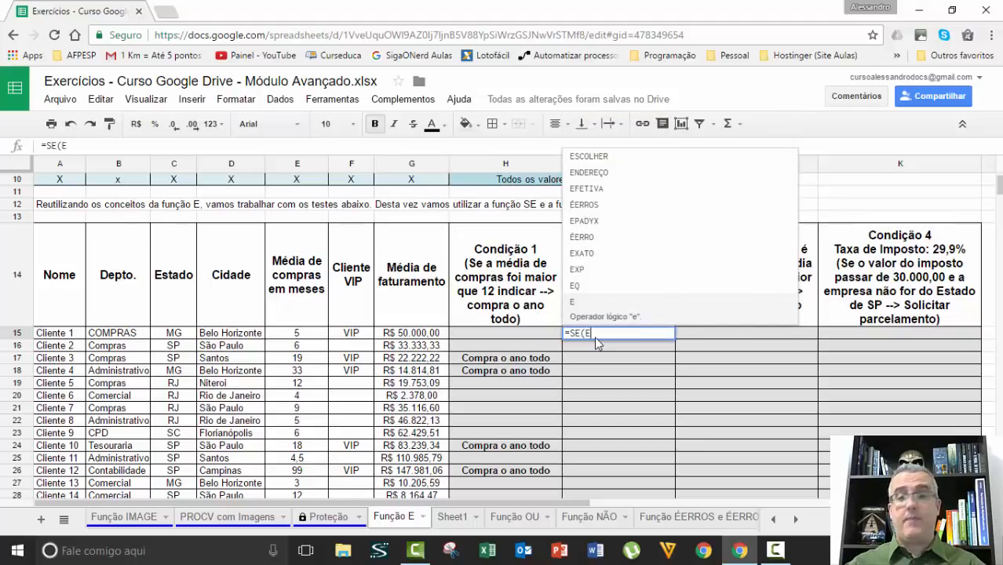
pyautogui.write('(')
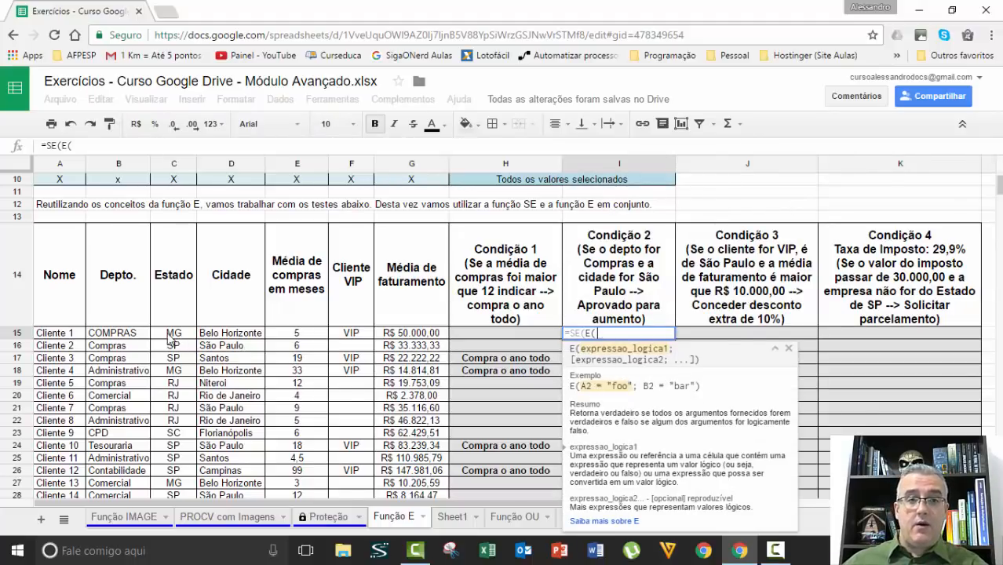
pyautogui.click(138, 334)
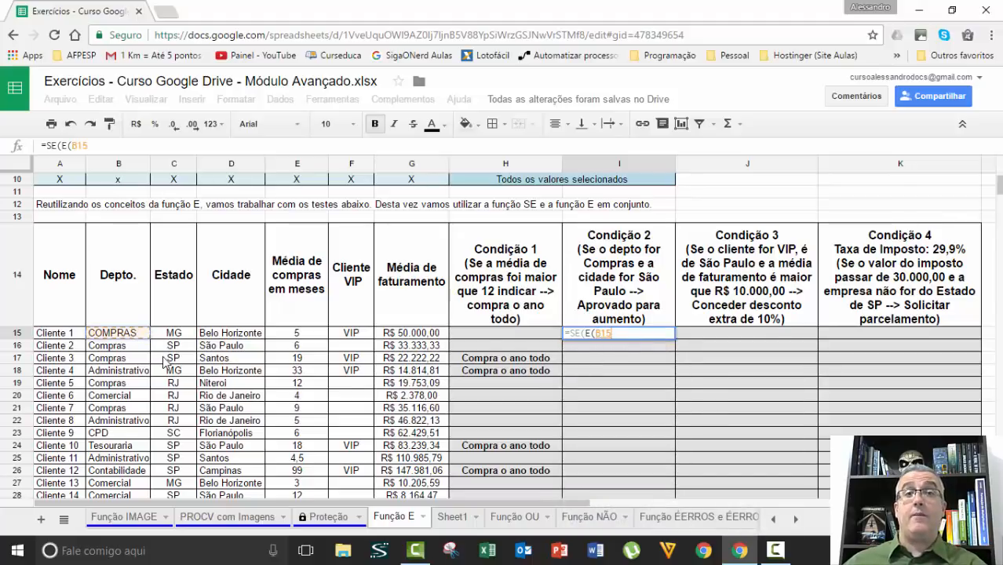
# Step: Complete the first E test by comparing the department cell to "Compras" and add the argument separator
pyautogui.write('="co')
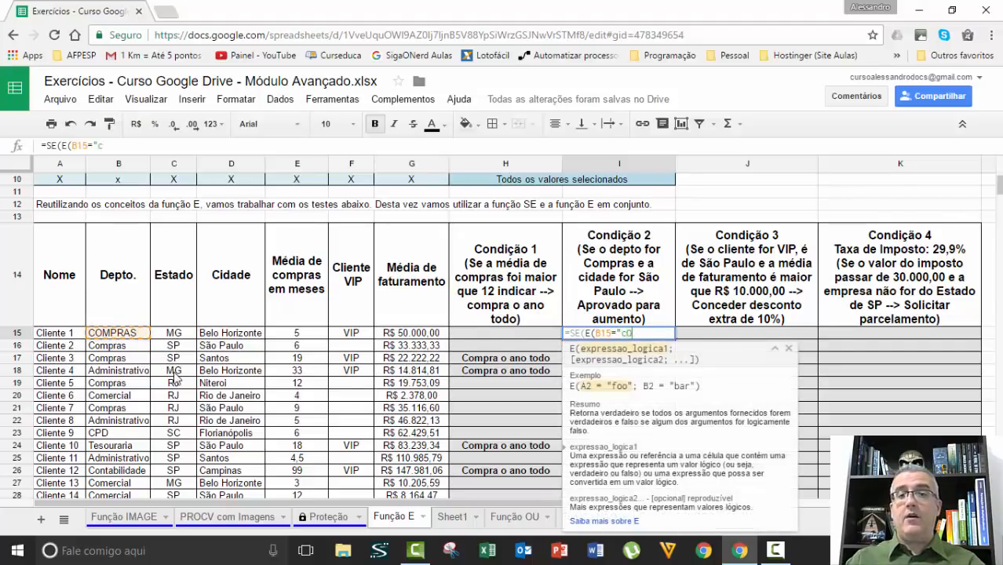
pyautogui.write('MPRAS')
pyautogui.press('BackSpace')
pyautogui.press('BackSpace')
pyautogui.press('BackSpace')
pyautogui.press('BackSpace')
pyautogui.press('BackSpace')
pyautogui.press('BackSpace')
pyautogui.press('BackSpace')
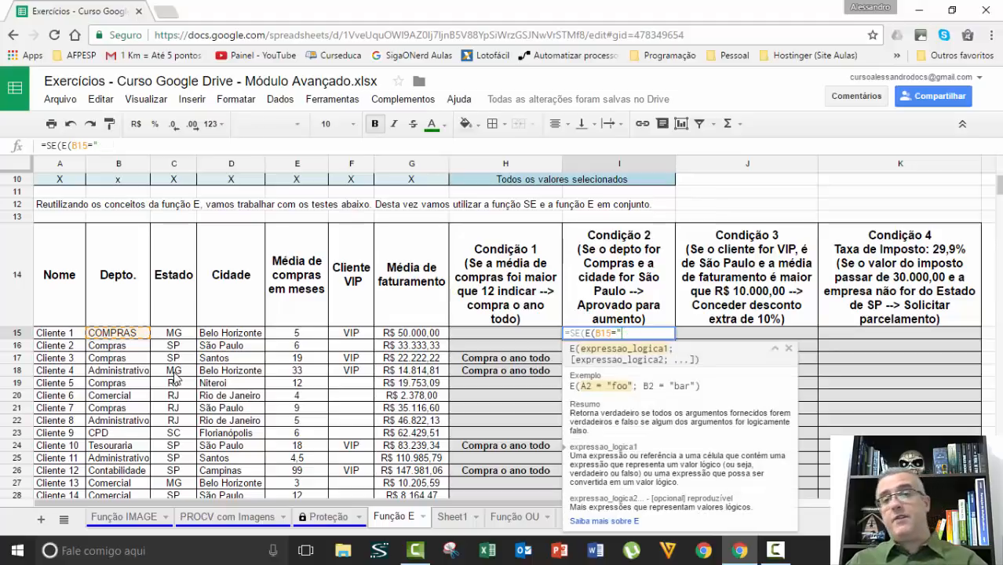
pyautogui.write('Compras')
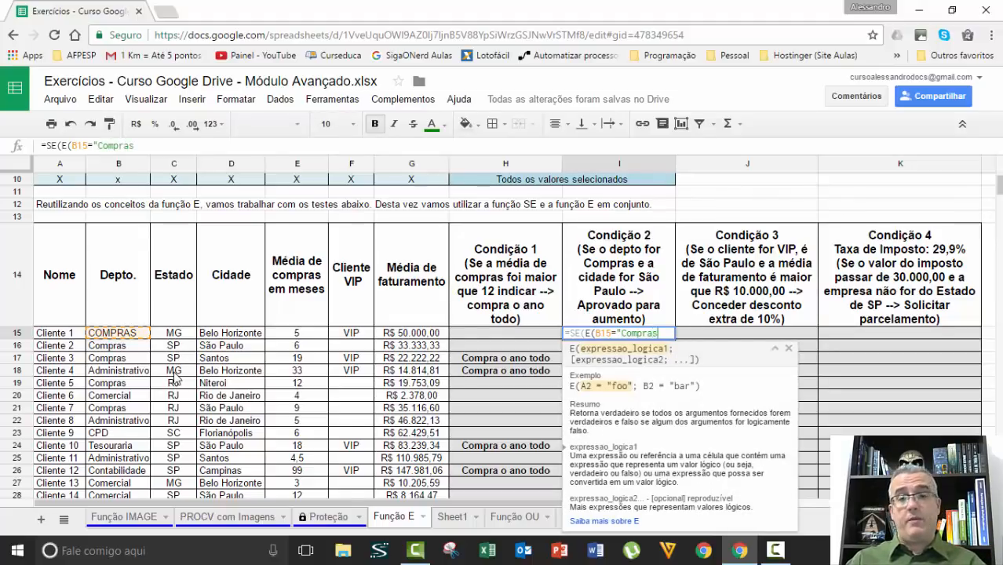
pyautogui.write('"')
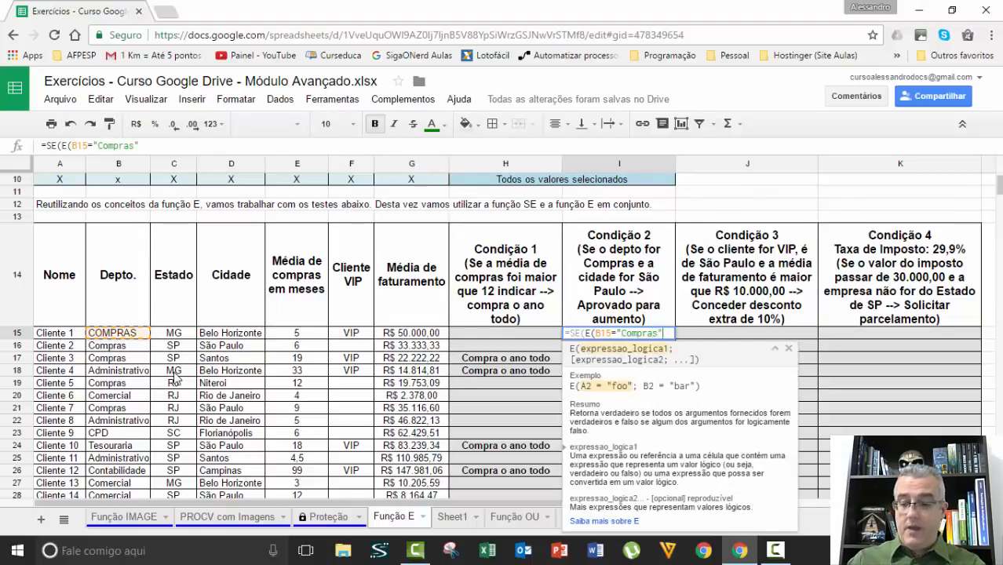
pyautogui.write(';')
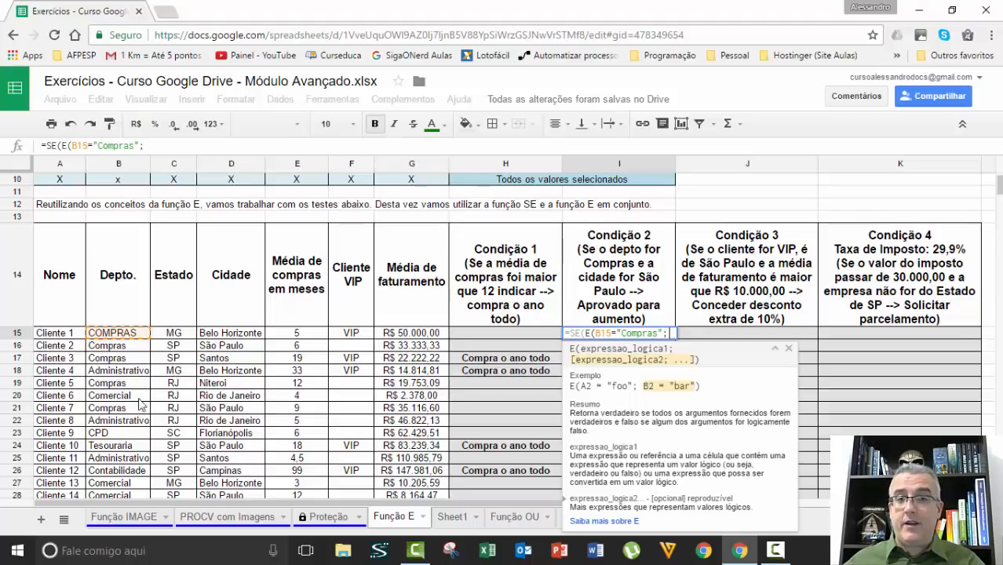
# Step: Add D15="São Paulo" as the second test and close the E function
pyautogui.click(246, 335)
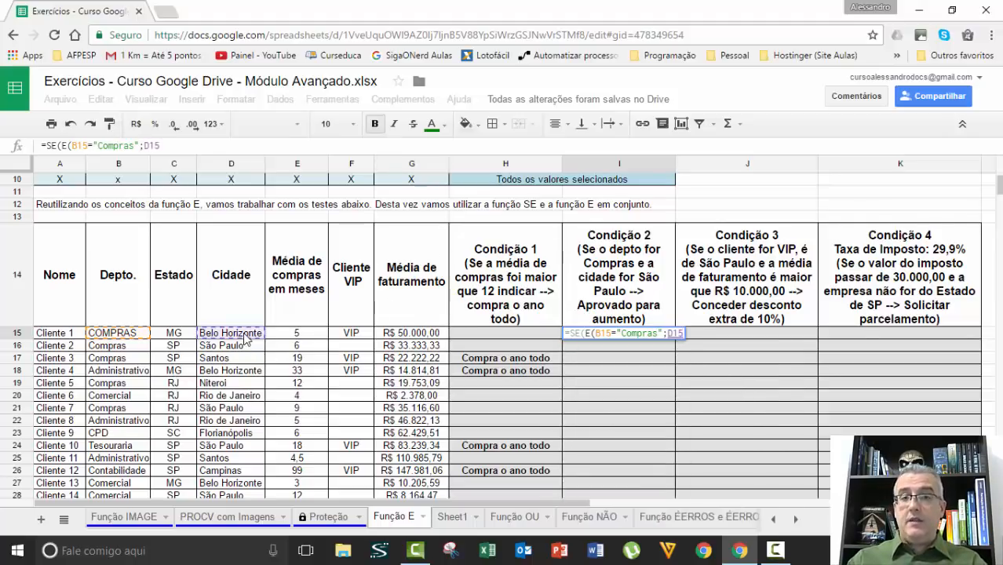
pyautogui.write('="Sã')
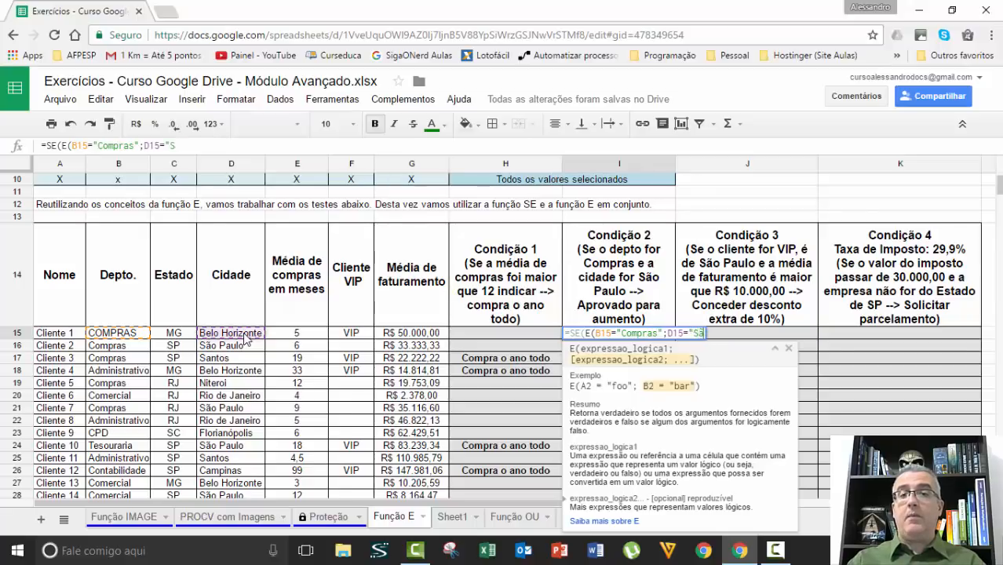
pyautogui.write('o Paulo")')
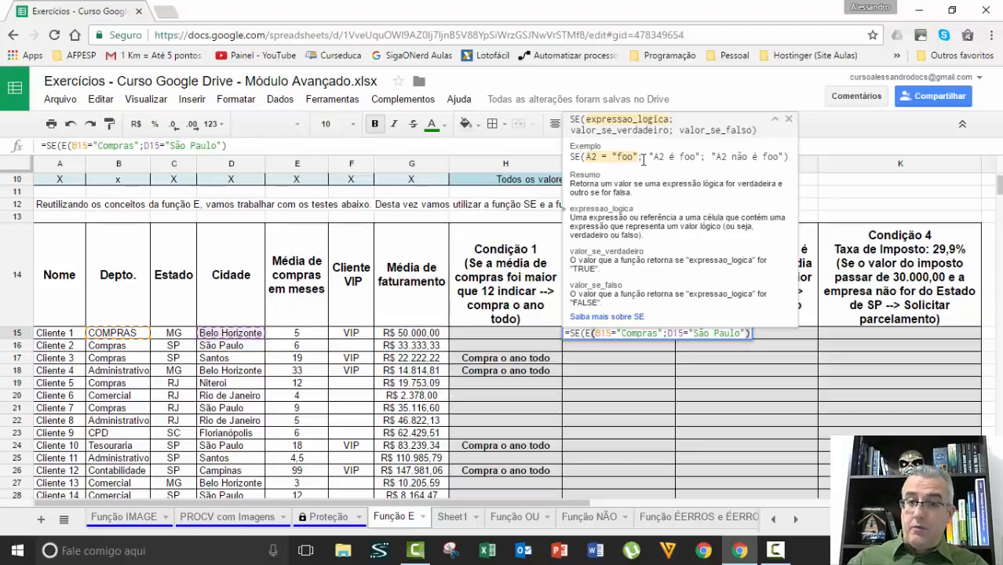
# Step: Return "Aprovado para aumento" when true and empty text ("") when false, and enter the formula in I15
pyautogui.write(';')
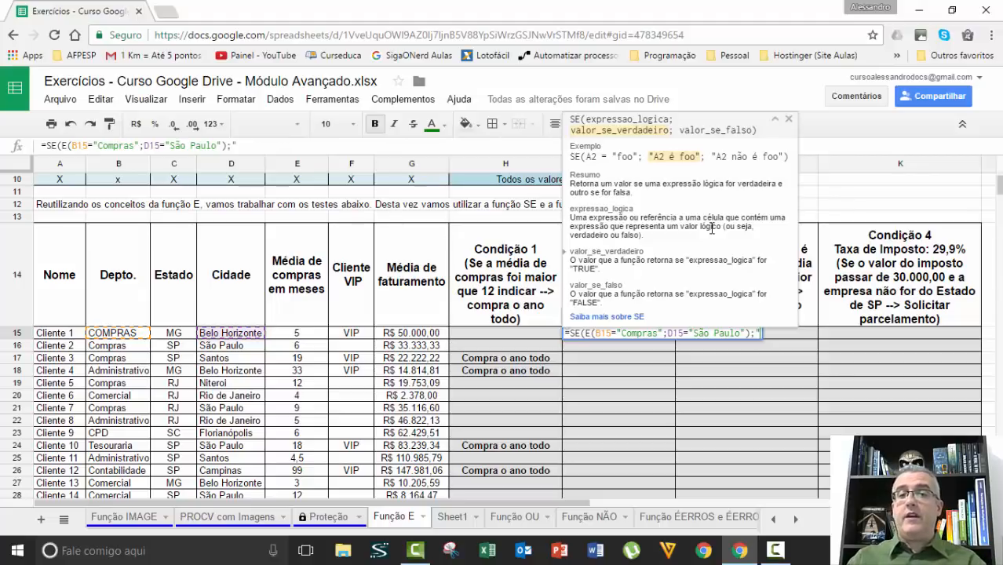
pyautogui.write('"Aprovado para aumento"')
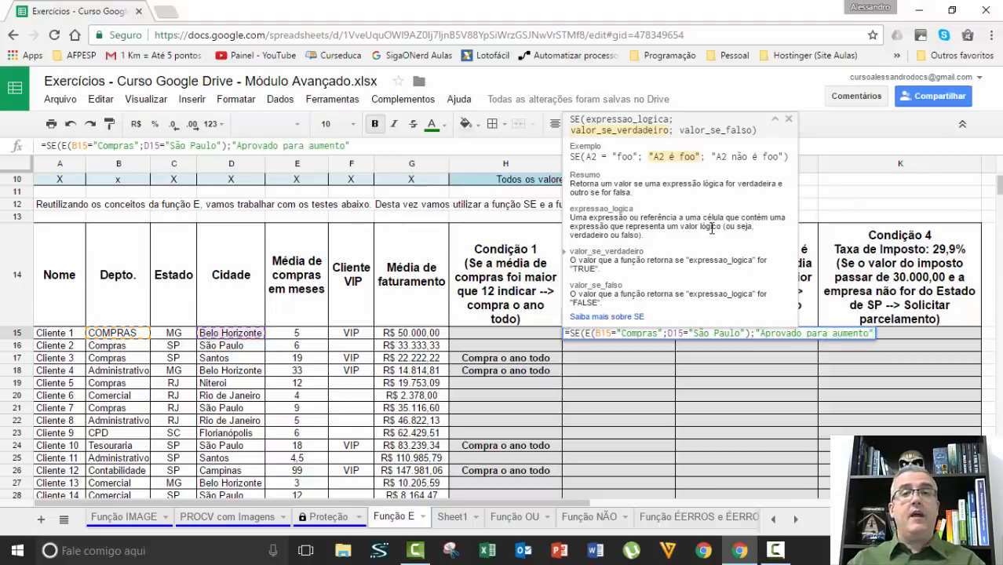
pyautogui.write(';')
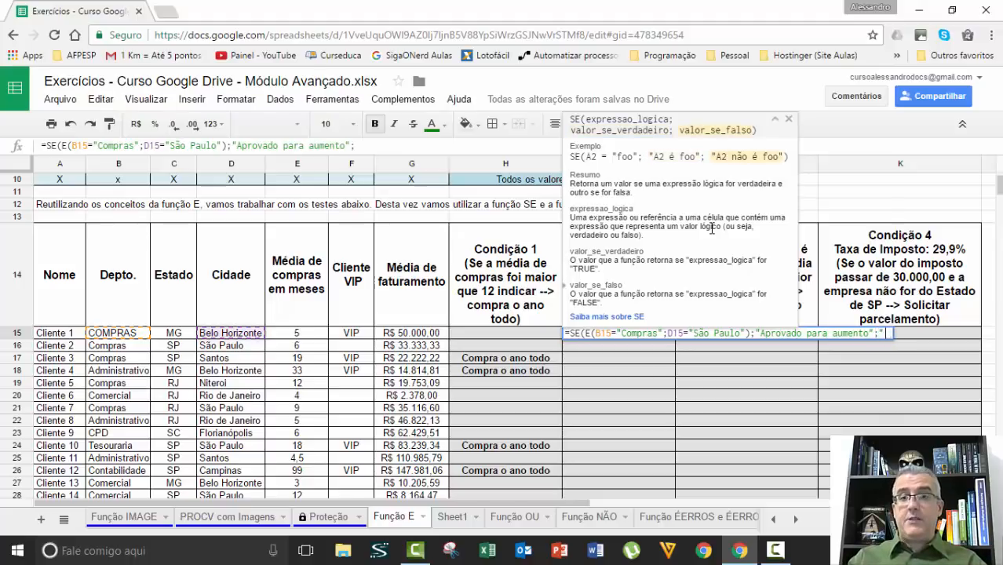
pyautogui.write('"")')
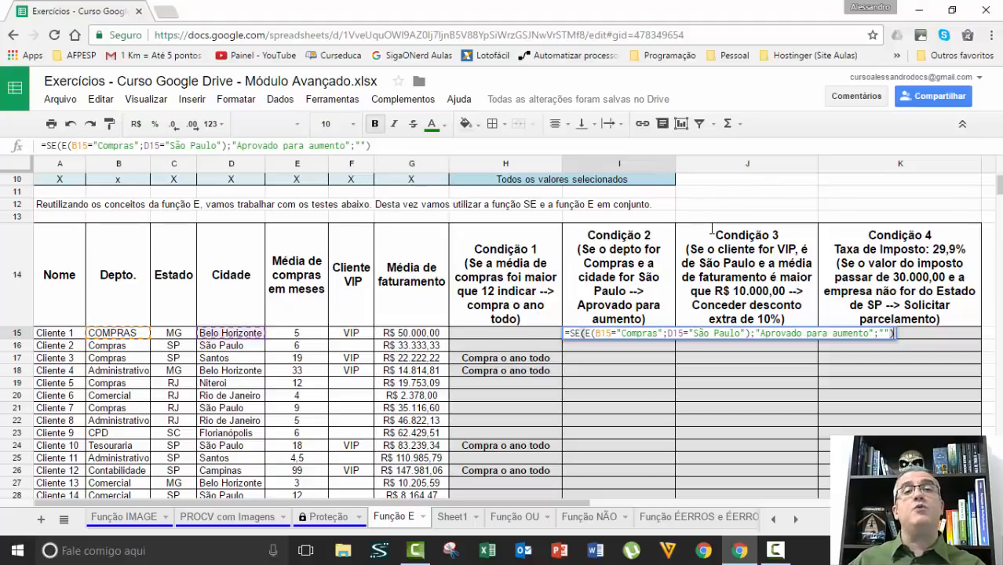
pyautogui.press('Return')
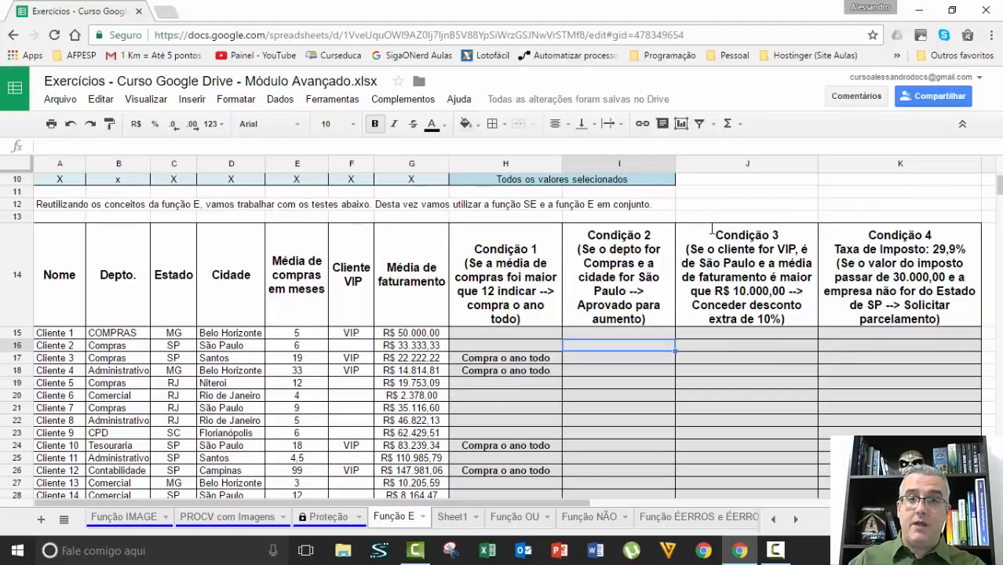
# Step: Fill the I15 formula down the Condição 2 column for the clients below
pyautogui.click(666, 336)
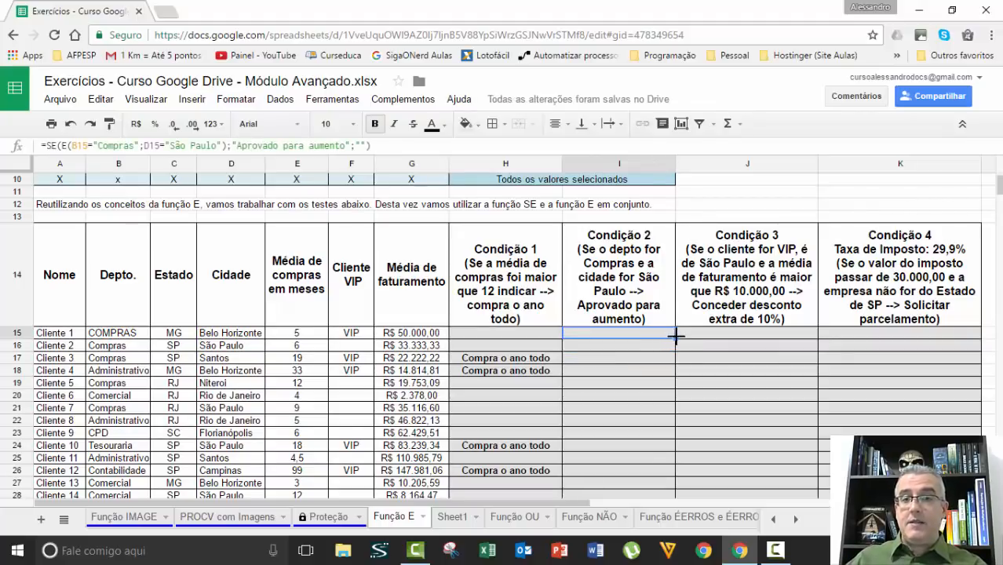
pyautogui.moveTo(674, 335); pyautogui.dragTo(679, 408)
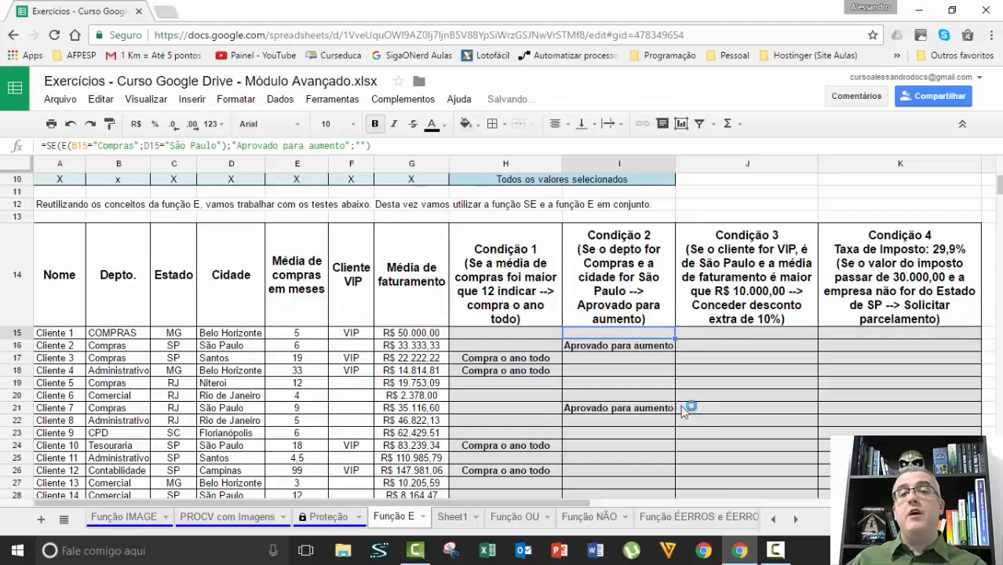
pyautogui.scroll(-2, 684, 398)
pyautogui.scroll(1, 683, 398)
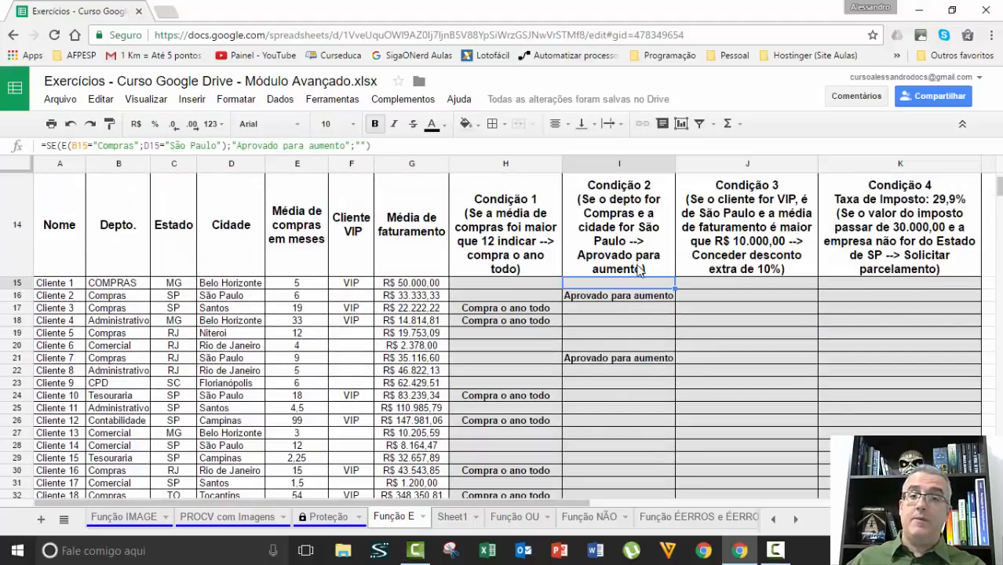
# Step: Check Cliente 2's department and city against its Condição 2 result in row 16
pyautogui.click(114, 298)
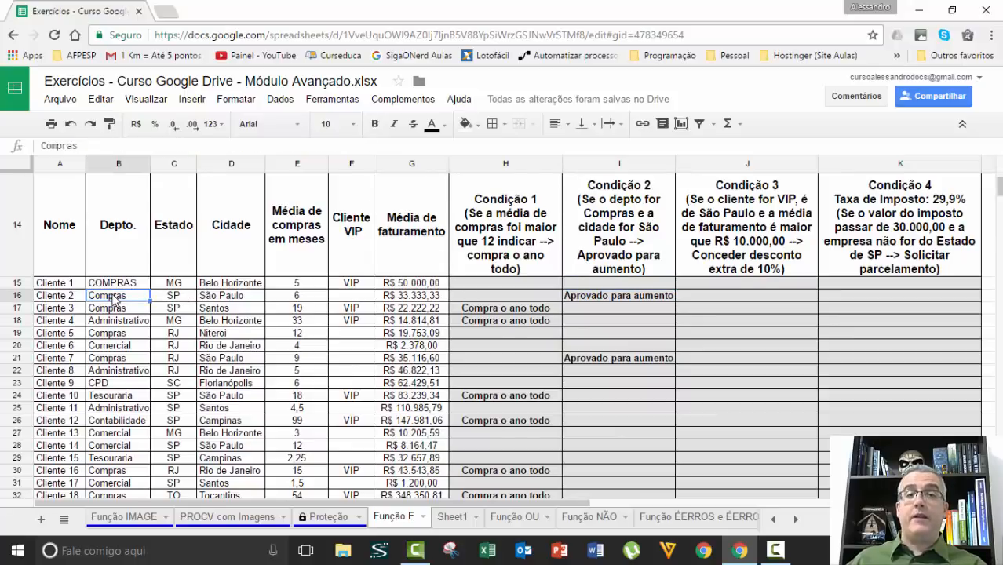
pyautogui.click(248, 300)
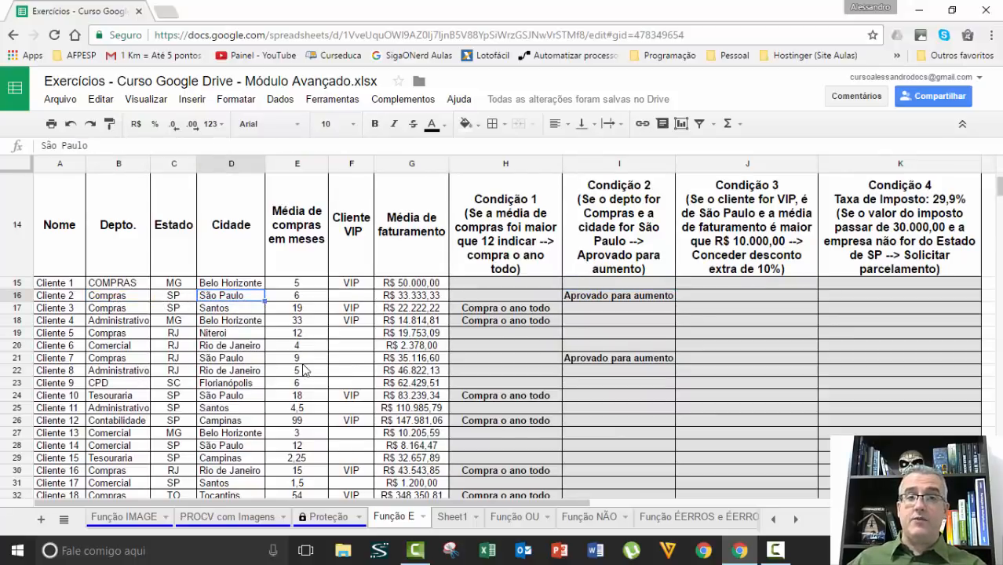
pyautogui.click(602, 299)
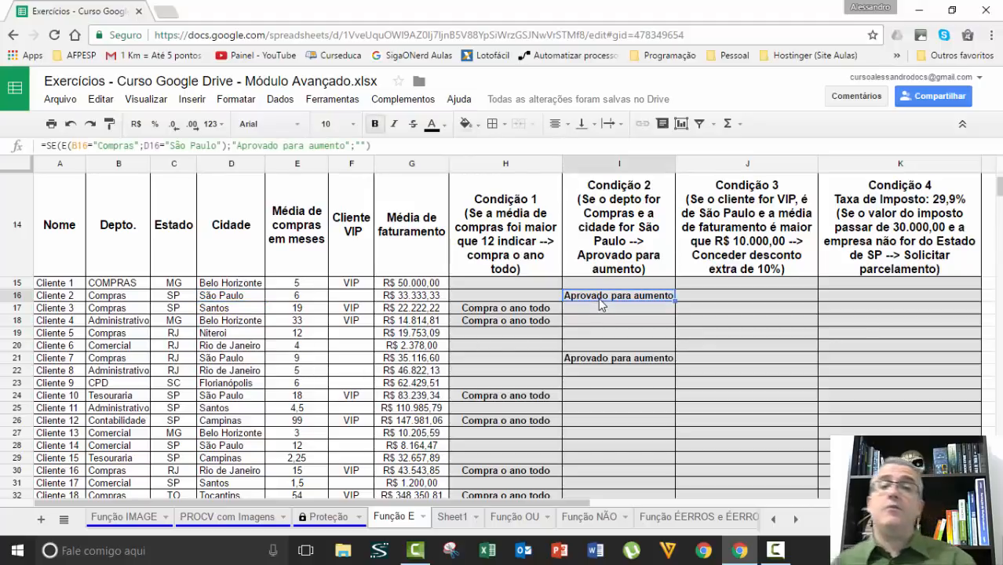
# Step: Review the true and false result arguments of the SE formula in I15 without changing it
pyautogui.press('Up')
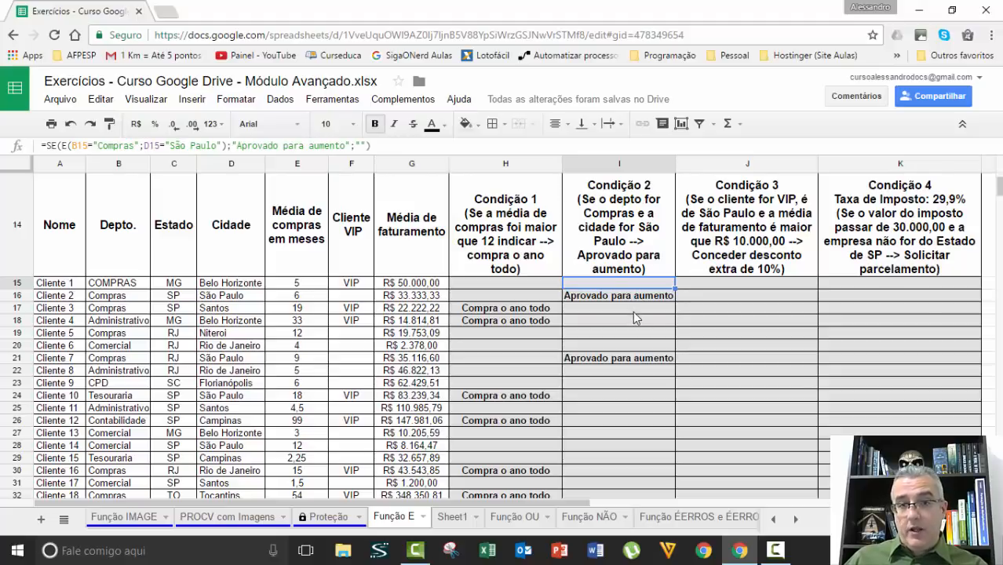
pyautogui.press('F2')
pyautogui.press('Left')
pyautogui.press('Left')
pyautogui.press('Left')
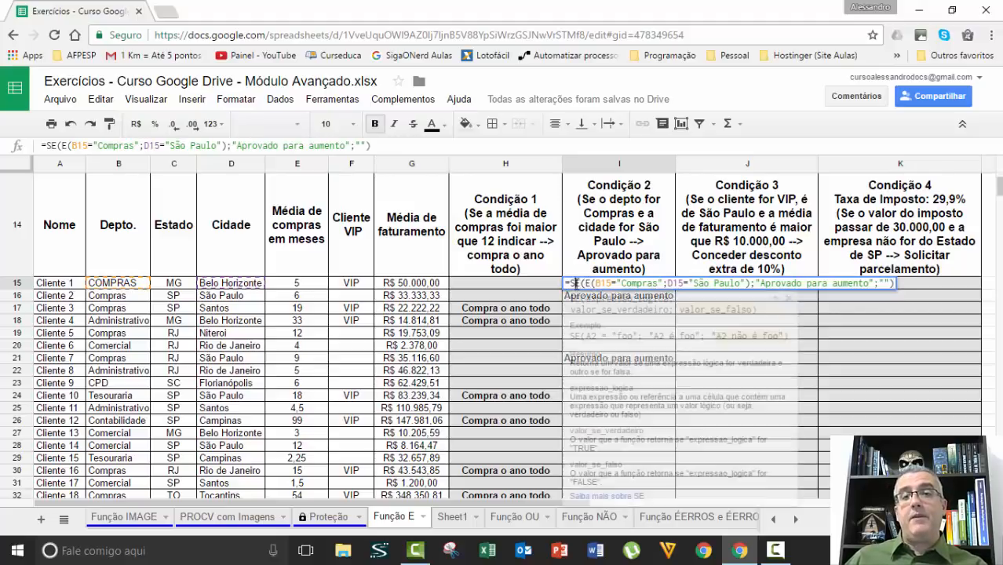
pyautogui.click(761, 283)
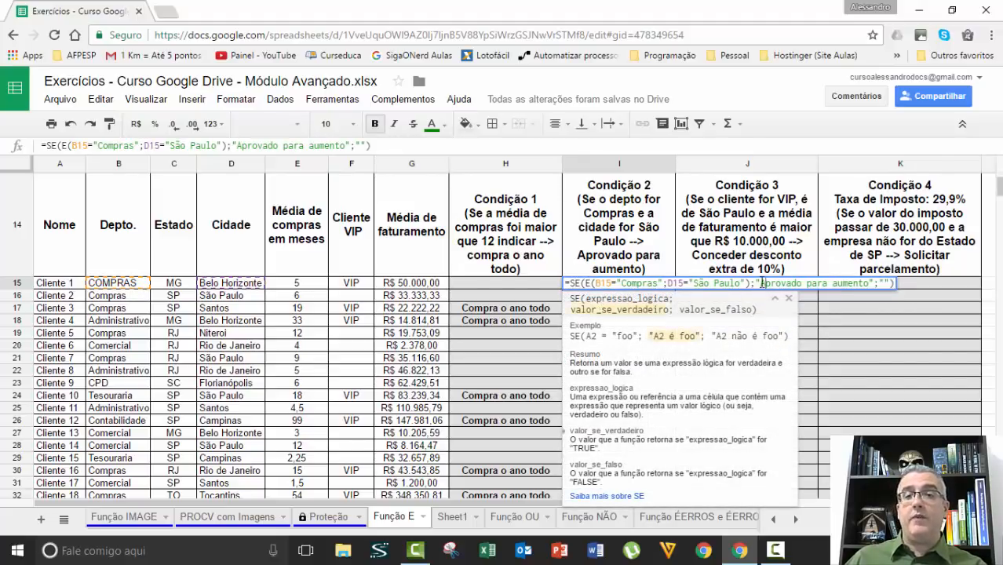
pyautogui.click(881, 283)
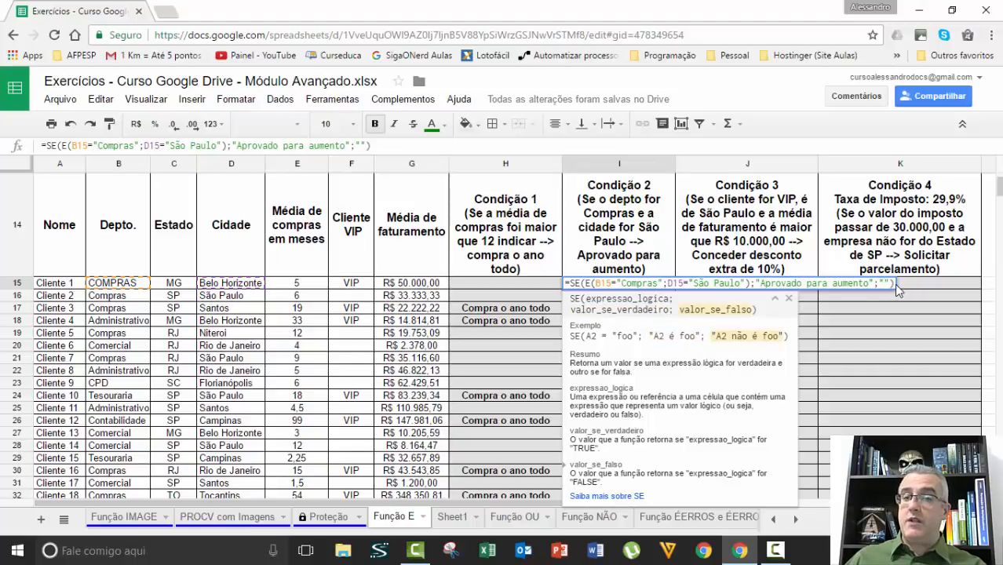
pyautogui.press('Escape')
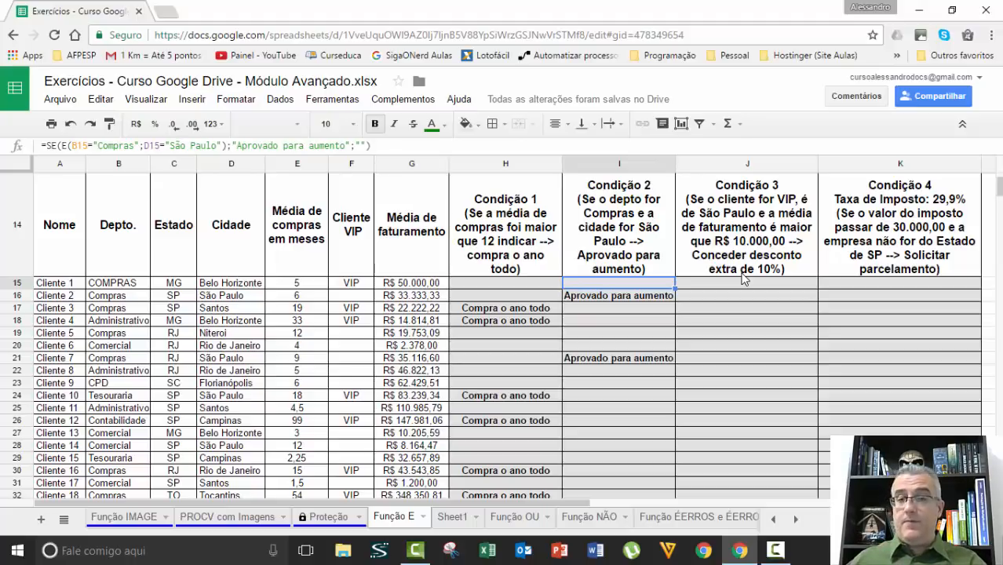
# Step: Start a SE formula in J15 with a nested E function whose first condition is F15="VIP"
pyautogui.click(743, 276)
pyautogui.write('=')
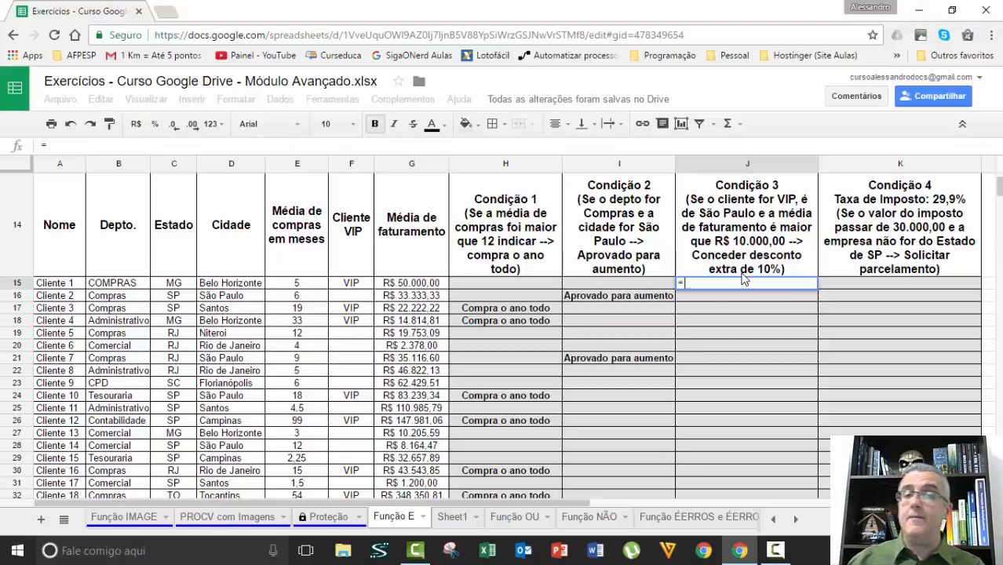
pyautogui.write('se(')
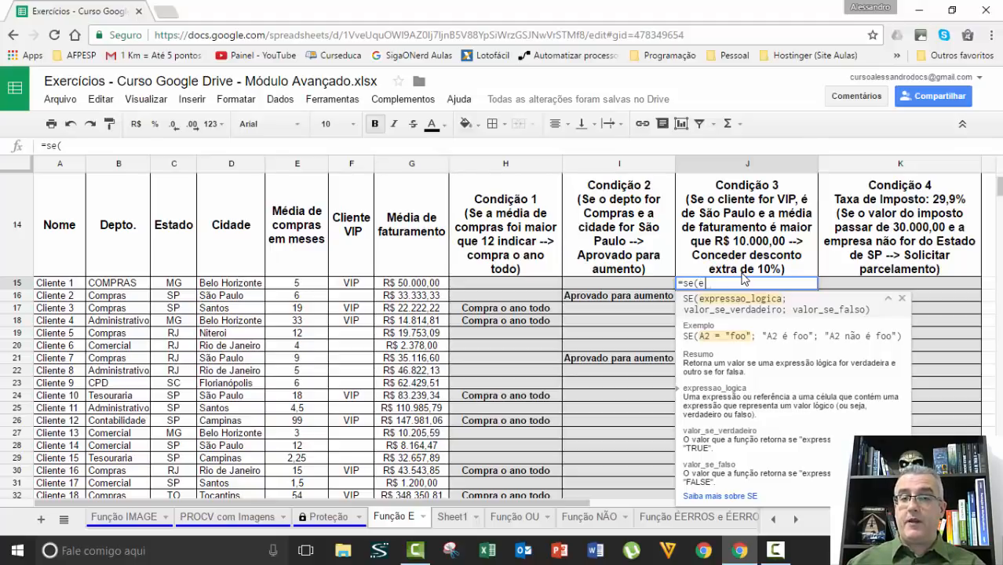
pyautogui.write('e')
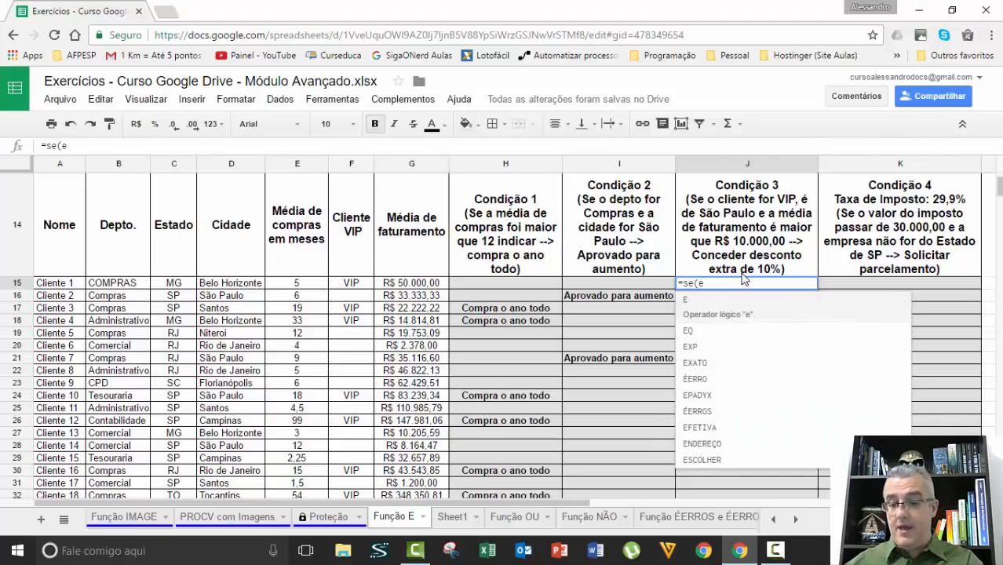
pyautogui.write('(')
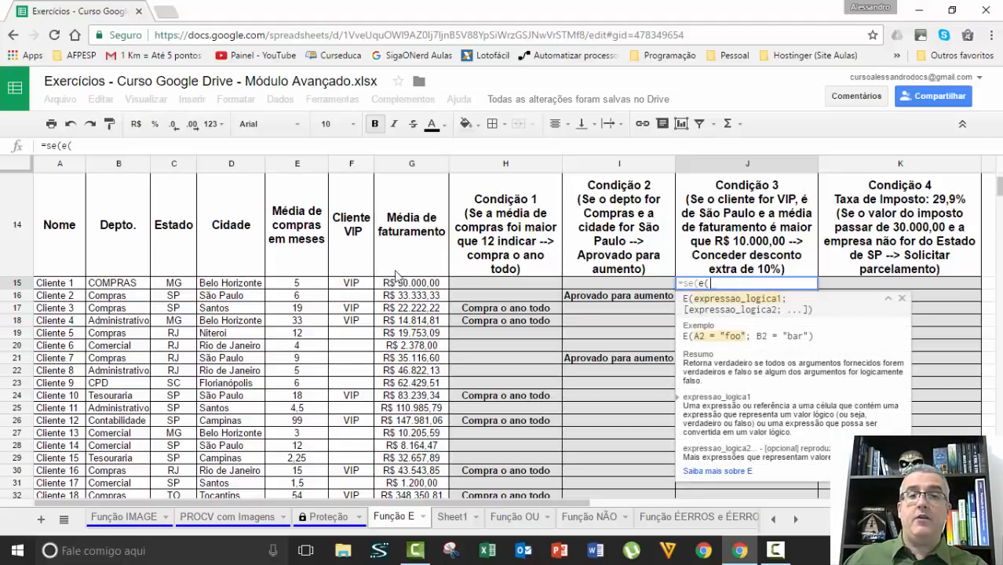
pyautogui.click(355, 283)
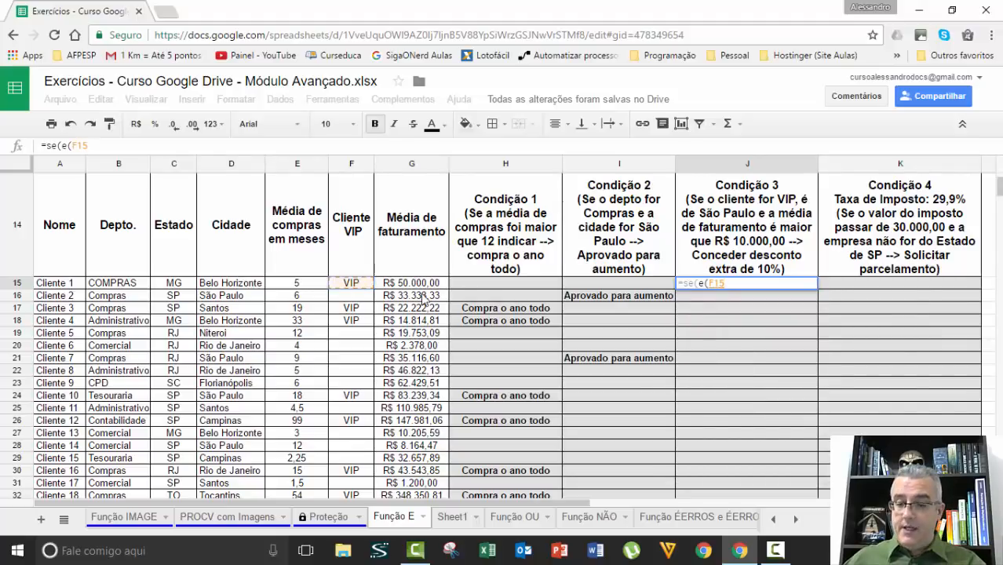
pyautogui.write('="VIP')
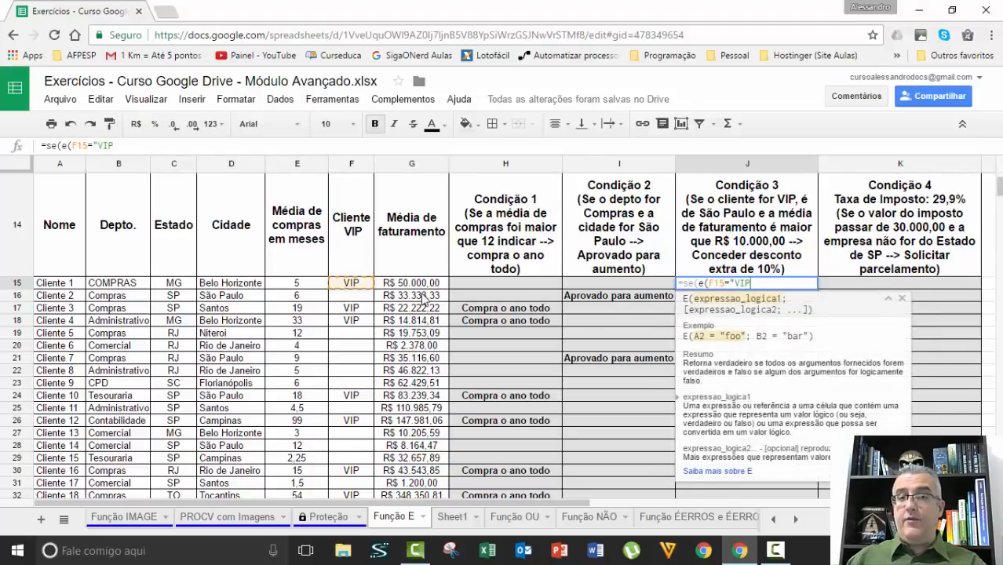
pyautogui.write('";')
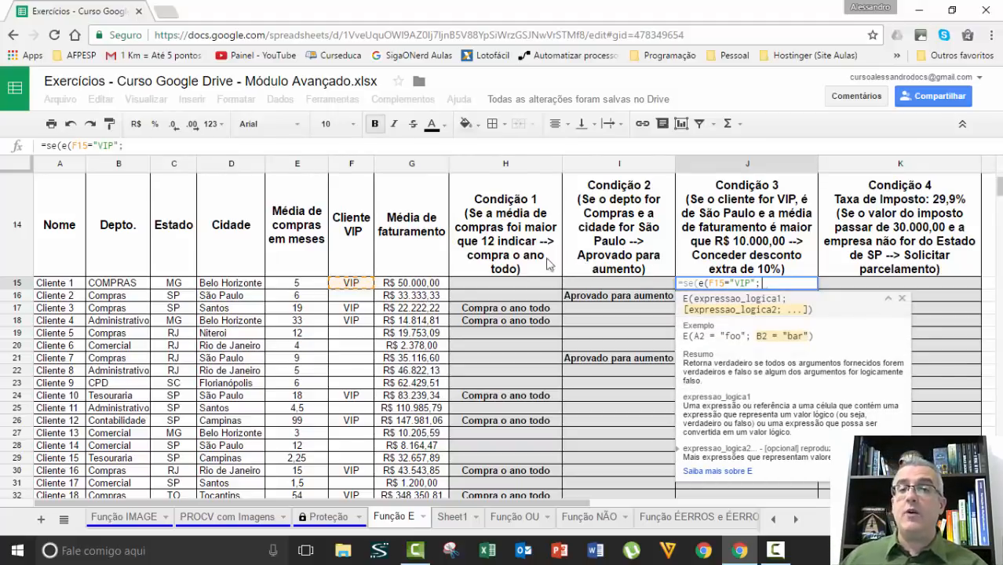
# Step: Add the conditions D15="São Paulo" and G15>10000 to the E function in J15
pyautogui.click(233, 287)
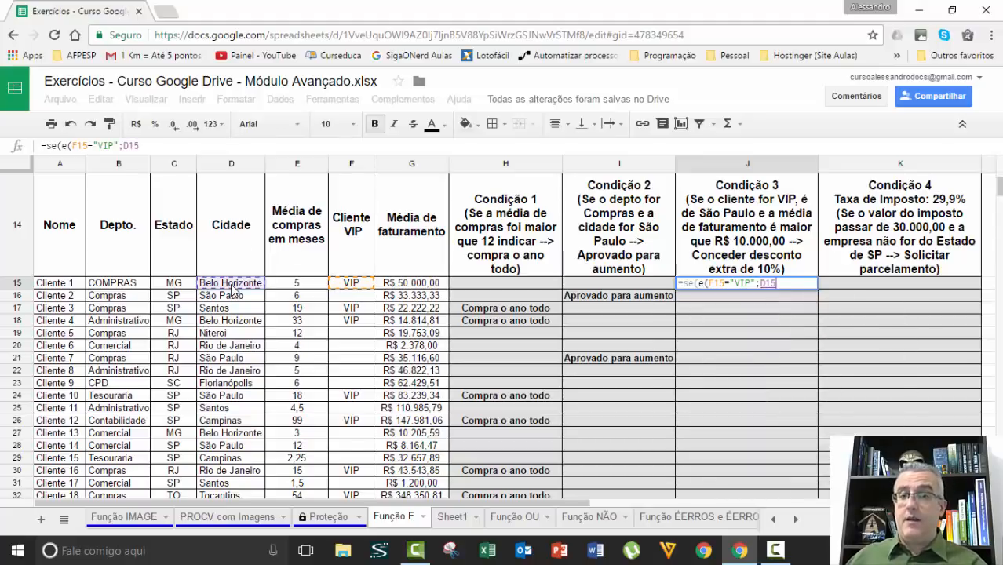
pyautogui.write('="S')
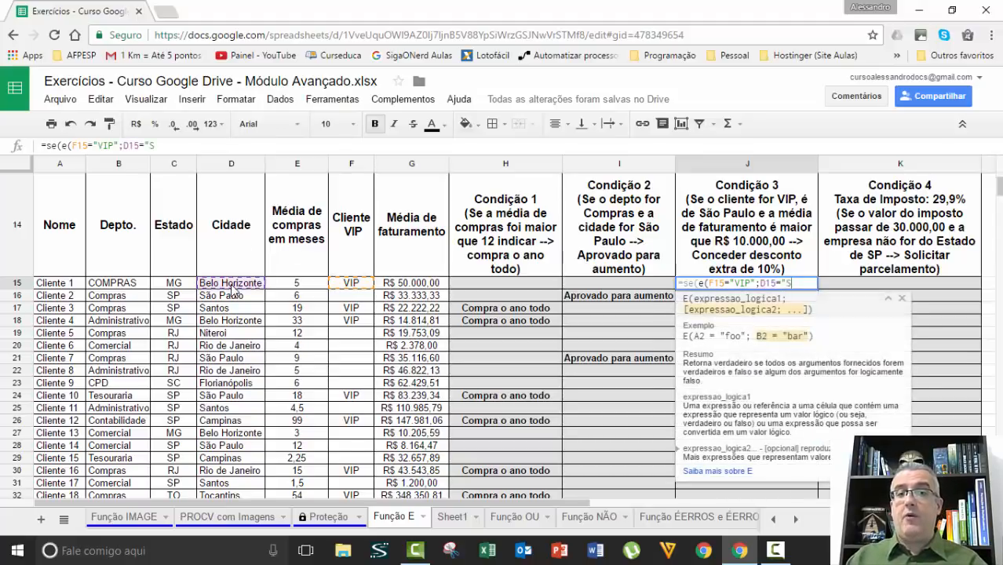
pyautogui.write('ão Paulo"')
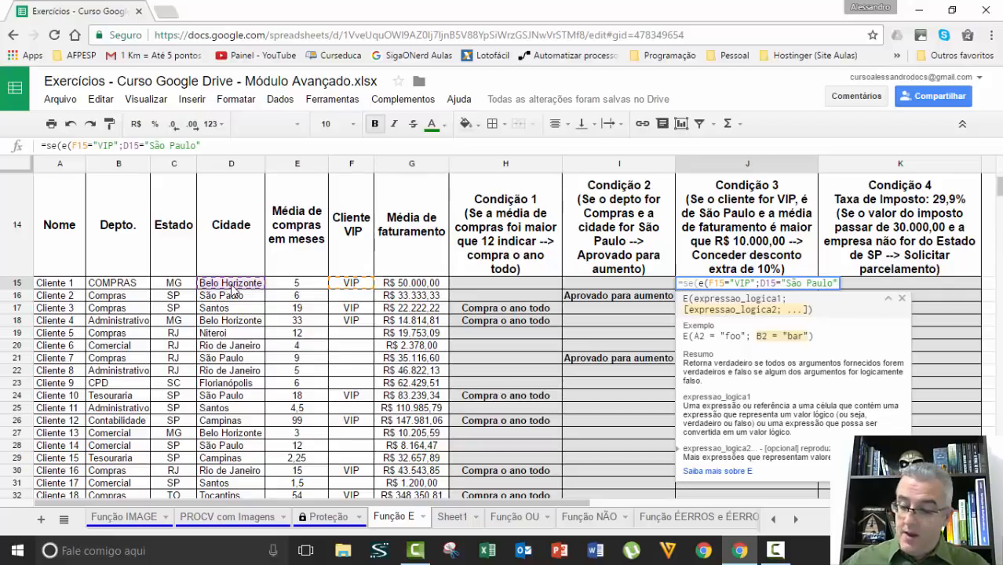
pyautogui.write(';')
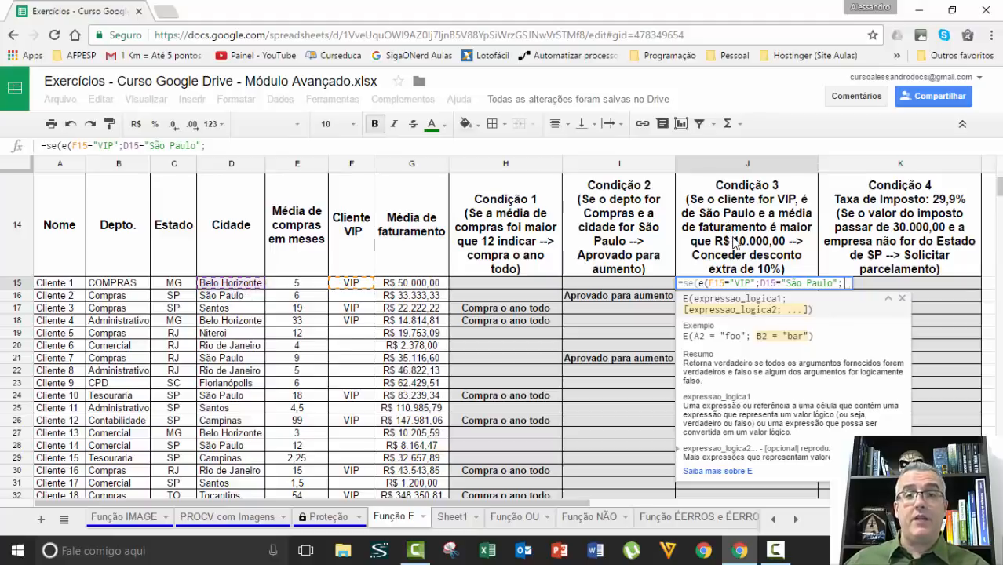
pyautogui.click(379, 282)
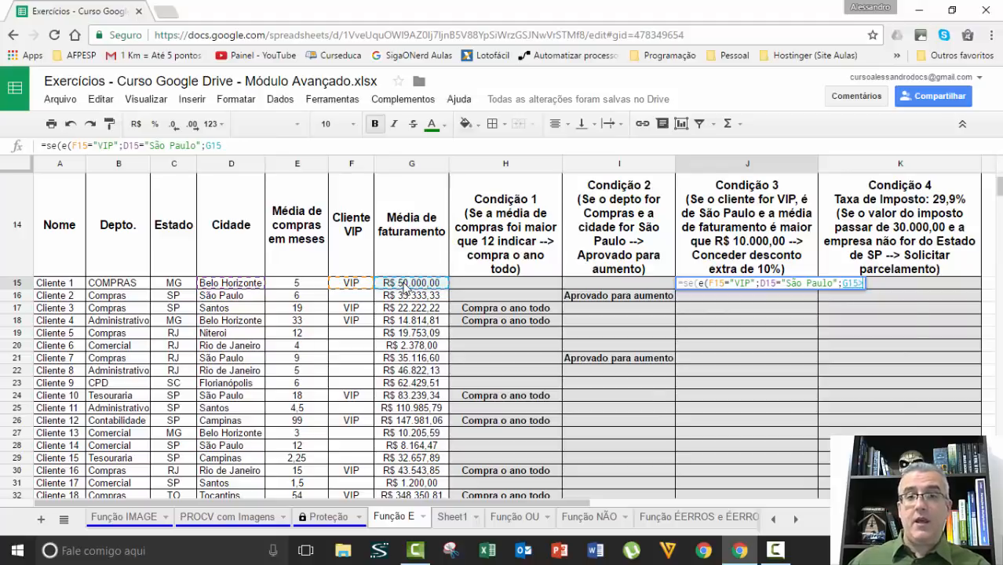
pyautogui.write('>10000')
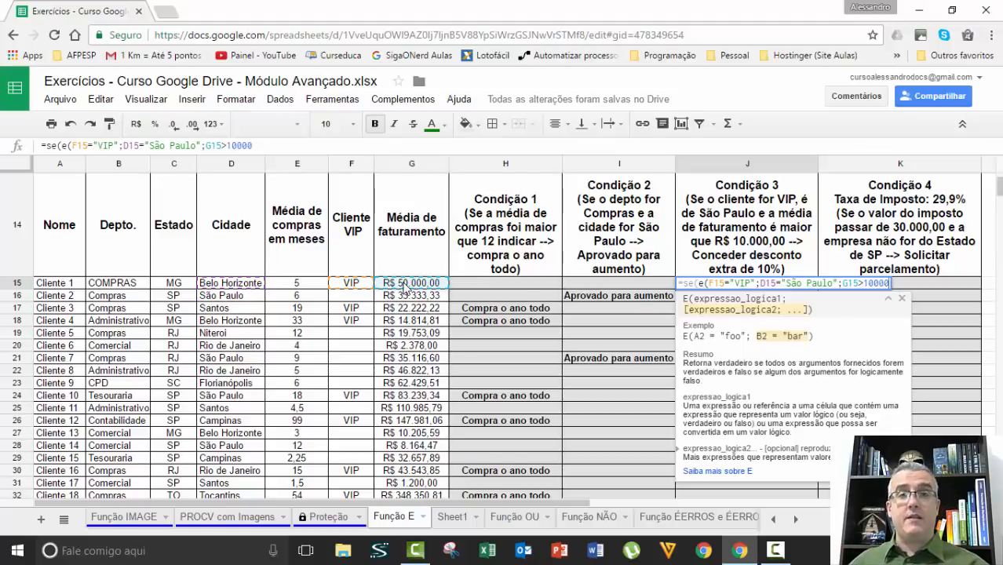
pyautogui.write(',10')
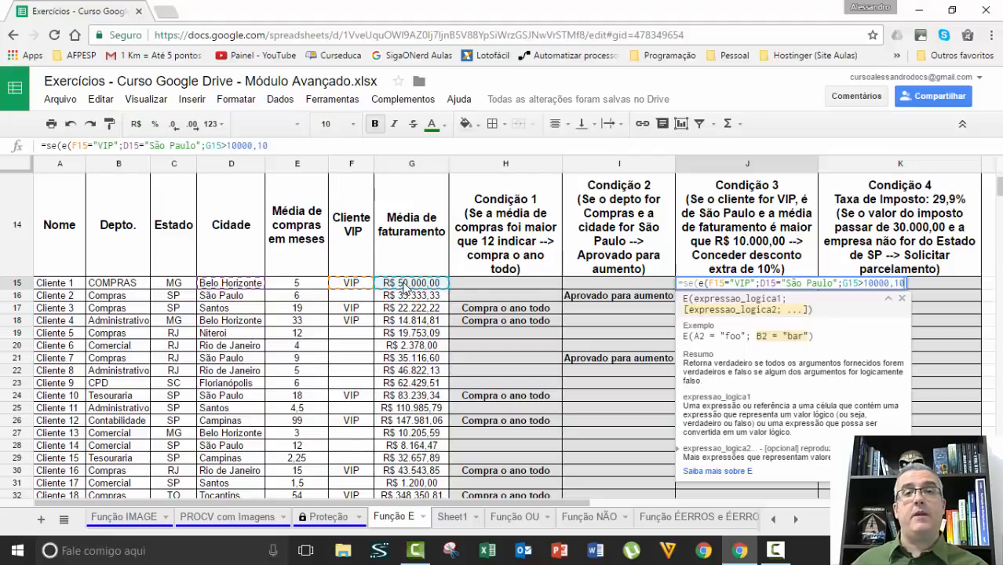
pyautogui.press('BackSpace')
pyautogui.press('BackSpace')
pyautogui.press('BackSpace')
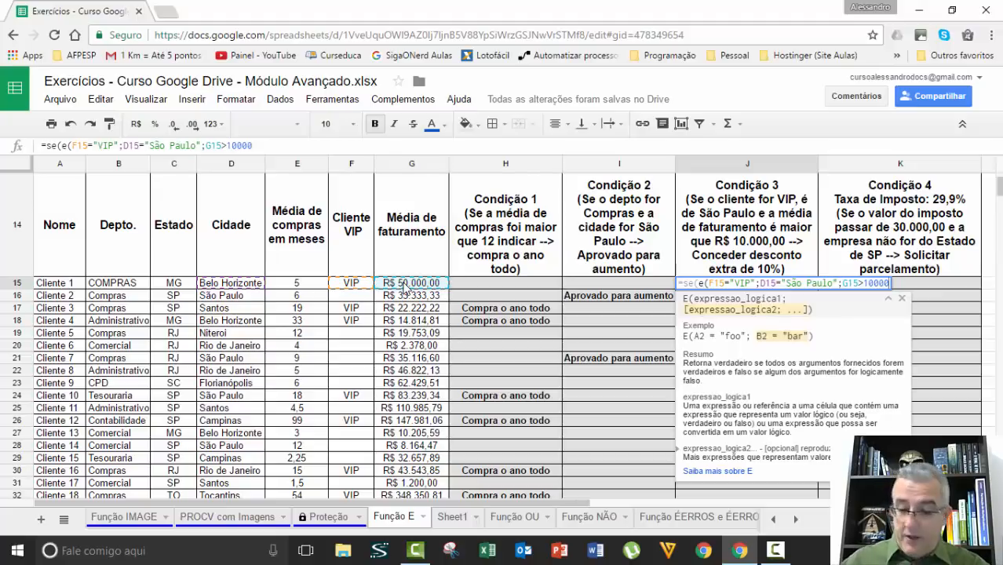
# Step: Close the E function, return "Conceder desconto" when true and empty text ("") when false, and enter the formula in J15
pyautogui.write(')')
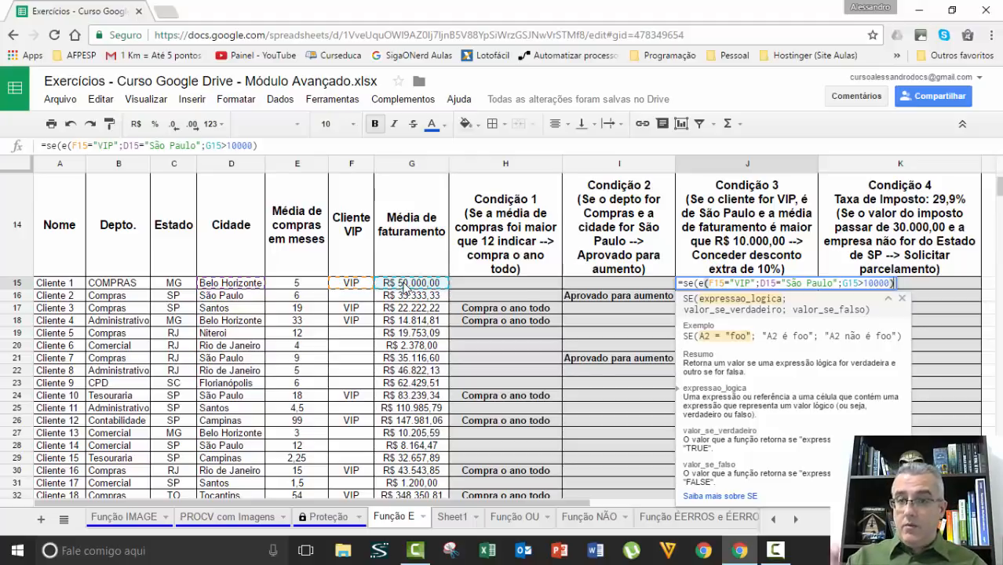
pyautogui.write(';')
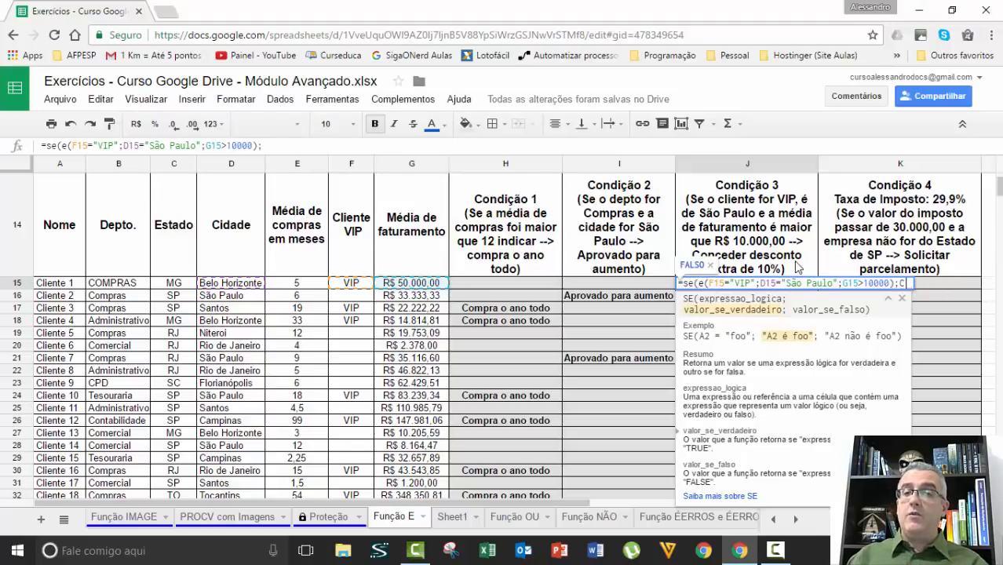
pyautogui.write('C')
pyautogui.press('BackSpace')
pyautogui.write('"Conceder desconto')
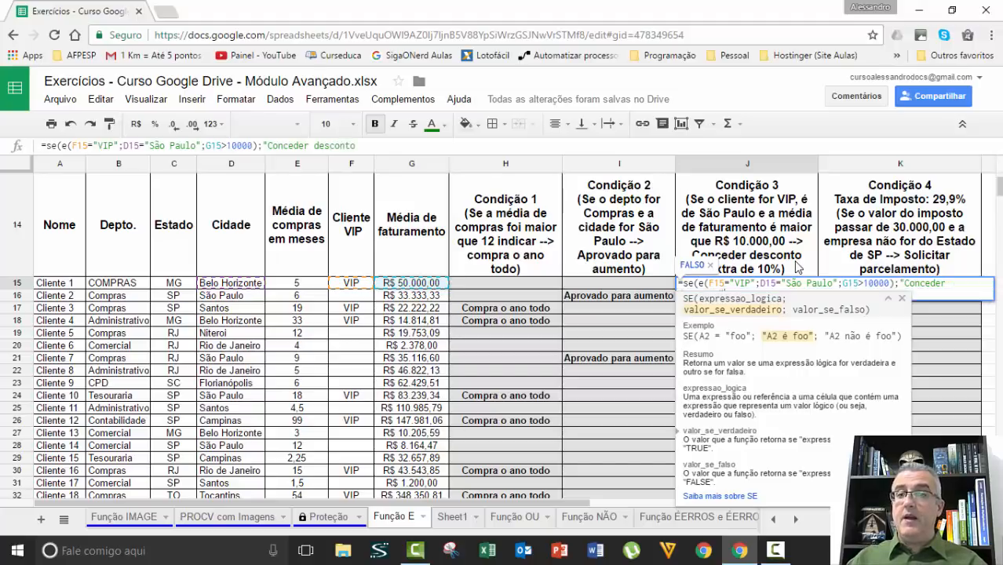
pyautogui.write('";""')
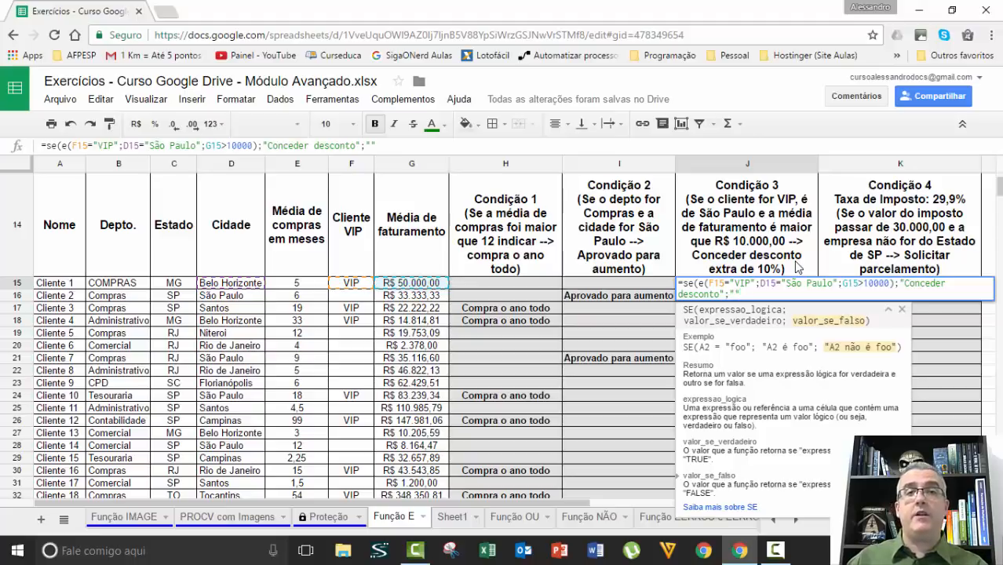
pyautogui.write(')')
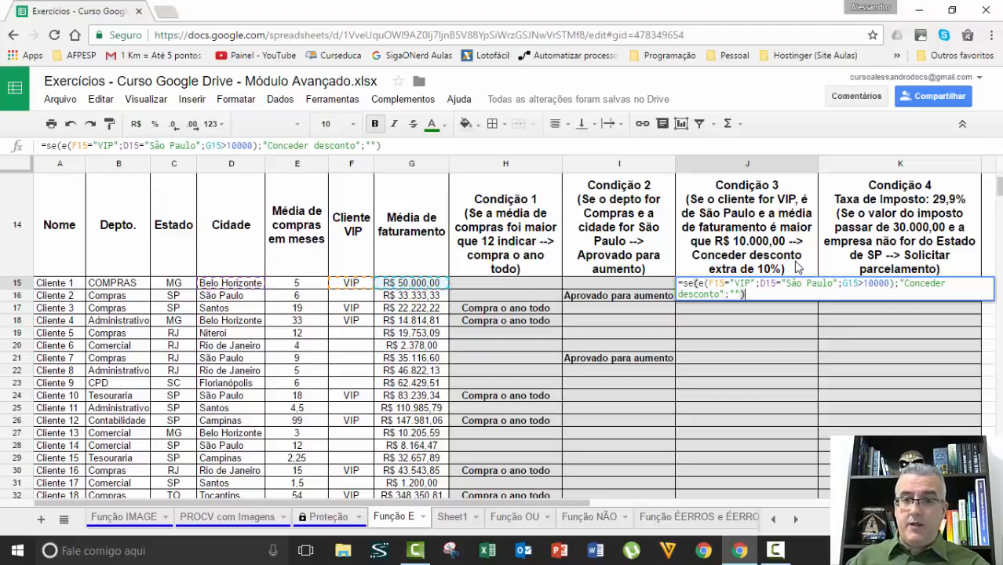
pyautogui.press('Return')
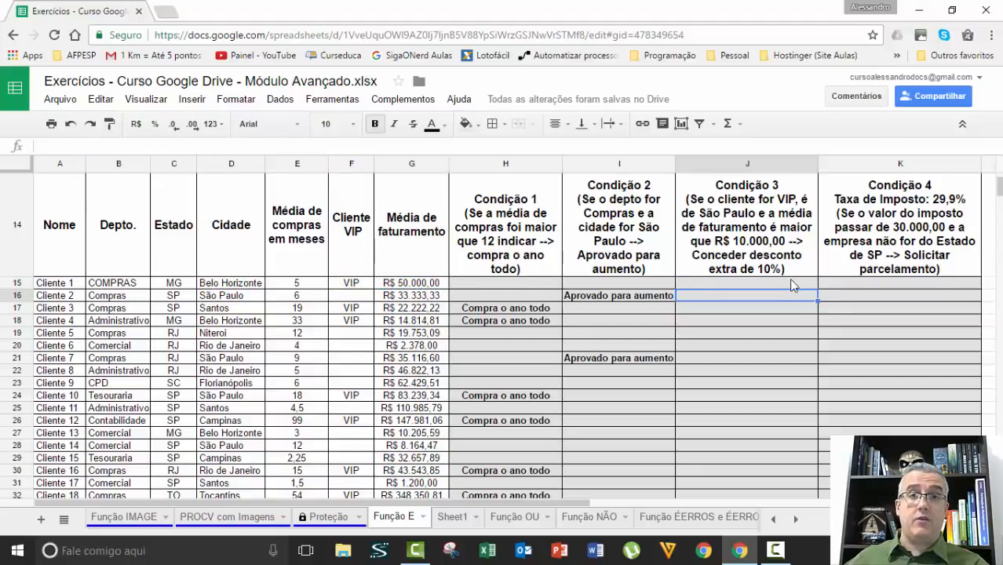
# Step: Fill the J15 formula down the Condição 3 column and check Cliente 10's average billing in row 24
pyautogui.click(793, 285)
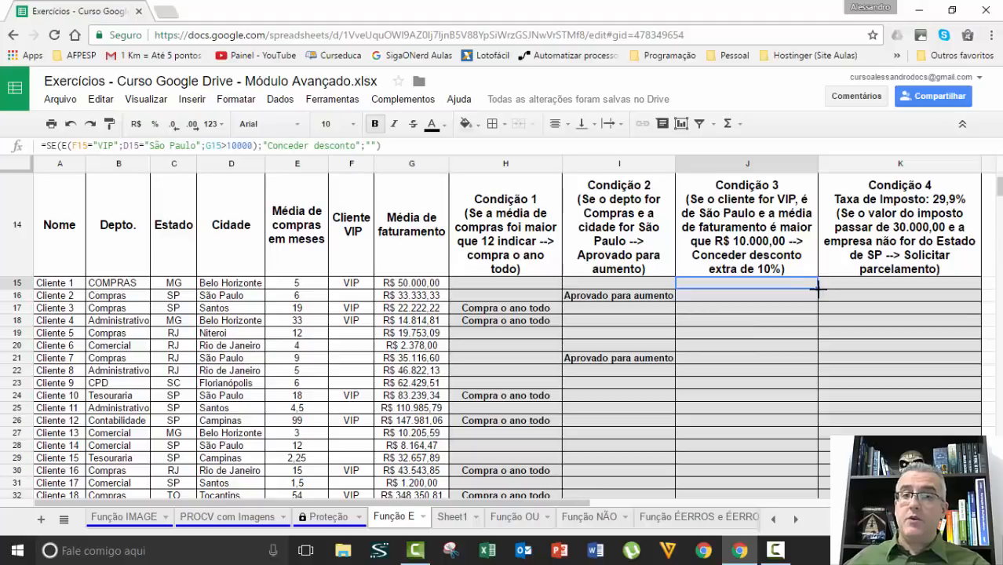
pyautogui.doubleClick(817, 288)
pyautogui.scroll(-1, 774, 393)
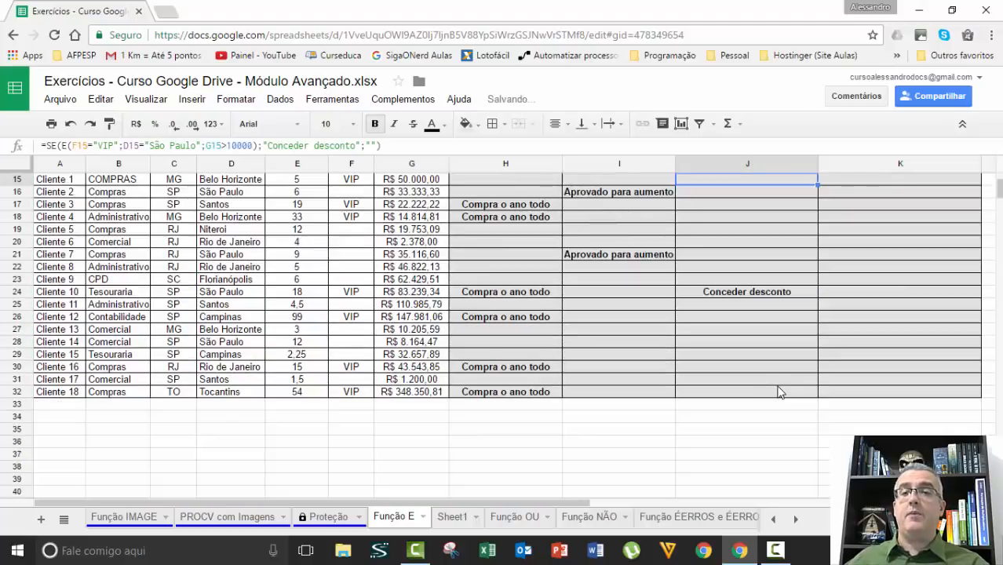
pyautogui.scroll(1, 766, 347)
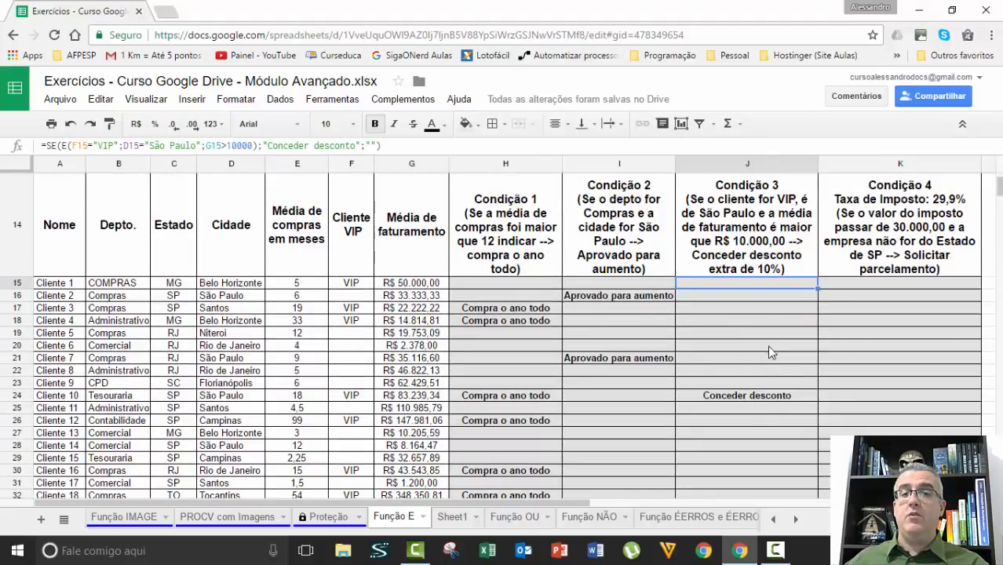
pyautogui.click(406, 398)
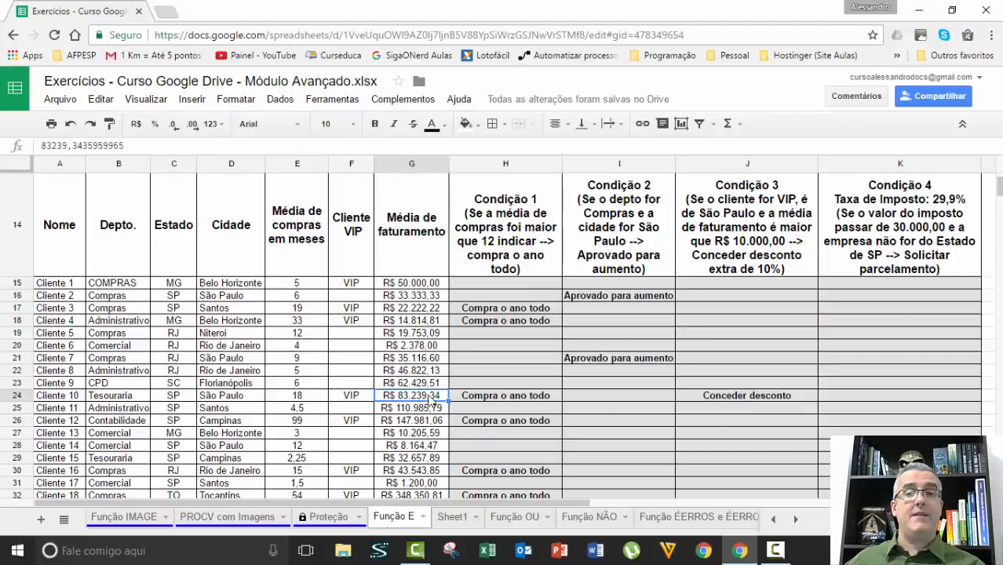
# Step: Start a SE formula in K15 with a nested E function that multiplies G15 by 29,9%
pyautogui.click(839, 345)
pyautogui.click(848, 292)
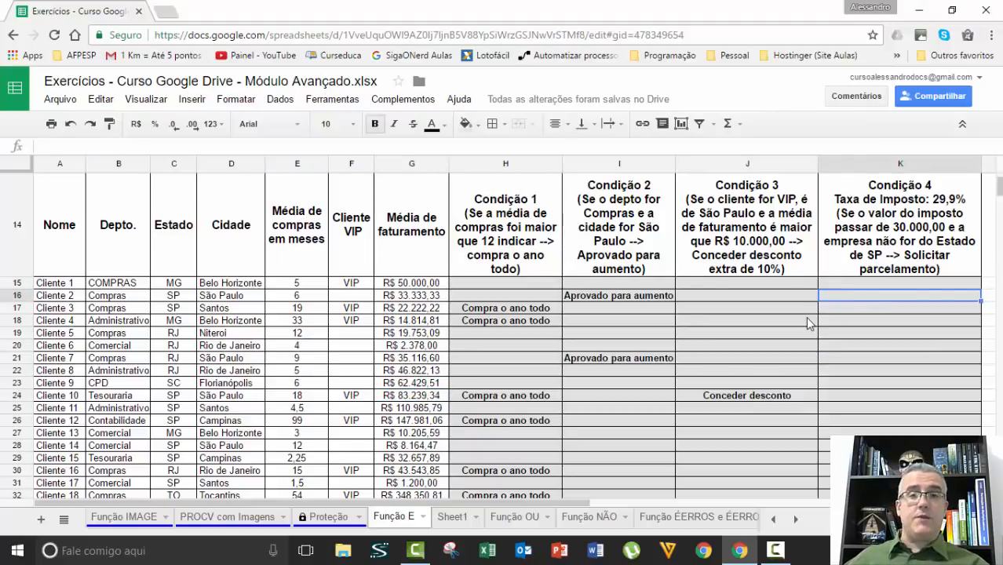
pyautogui.click(848, 284)
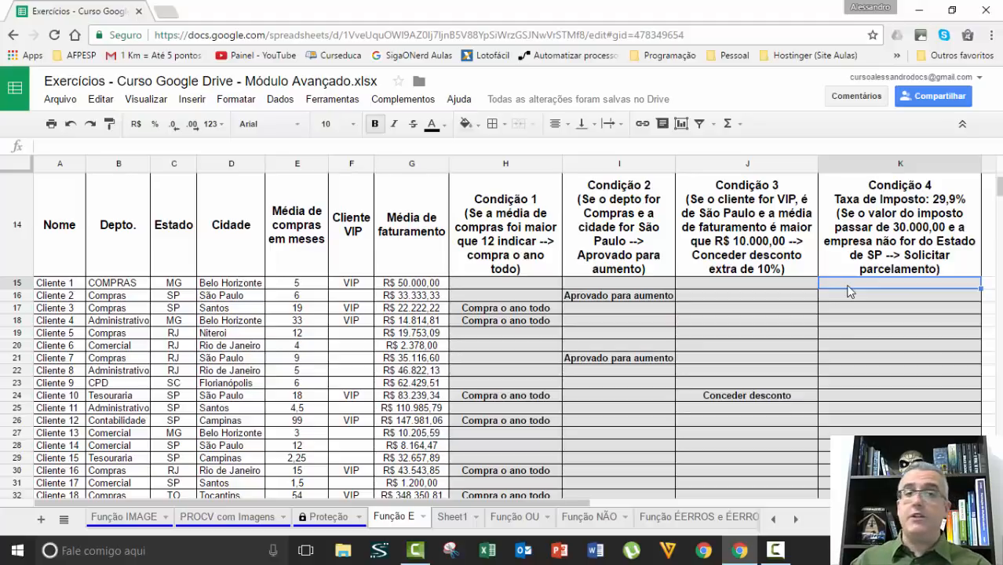
pyautogui.write('=se(')
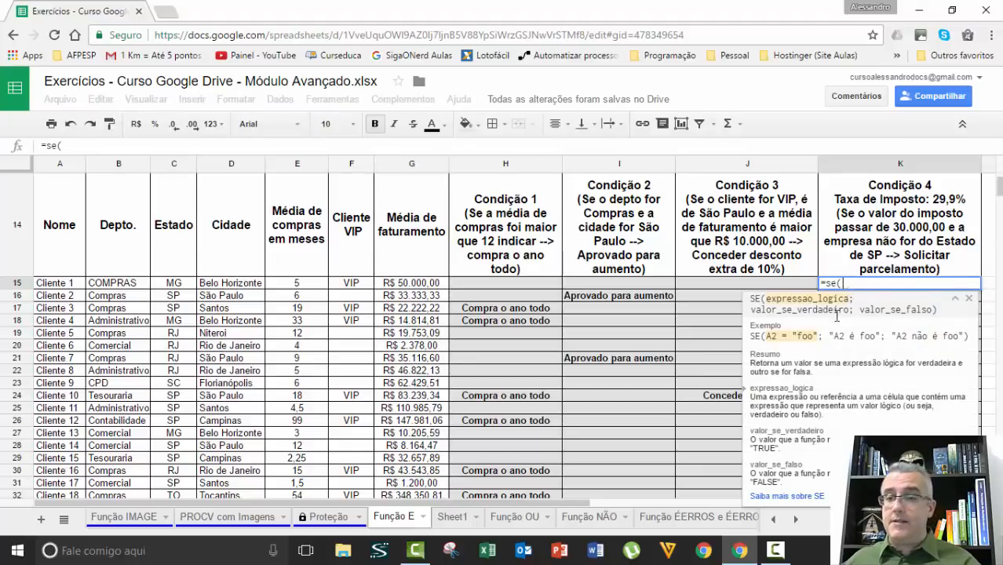
pyautogui.hscroll(4, 507, 330)
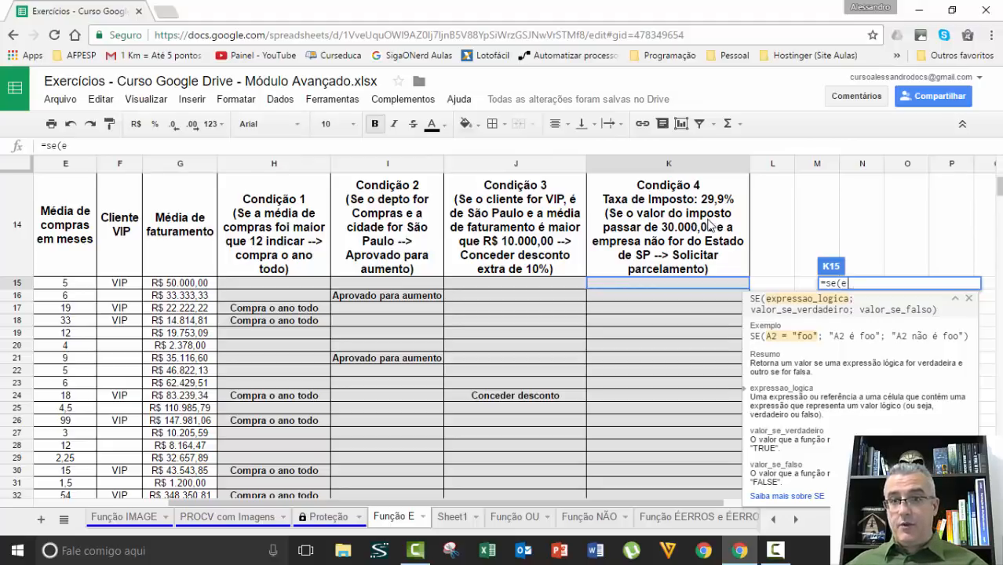
pyautogui.write('e(')
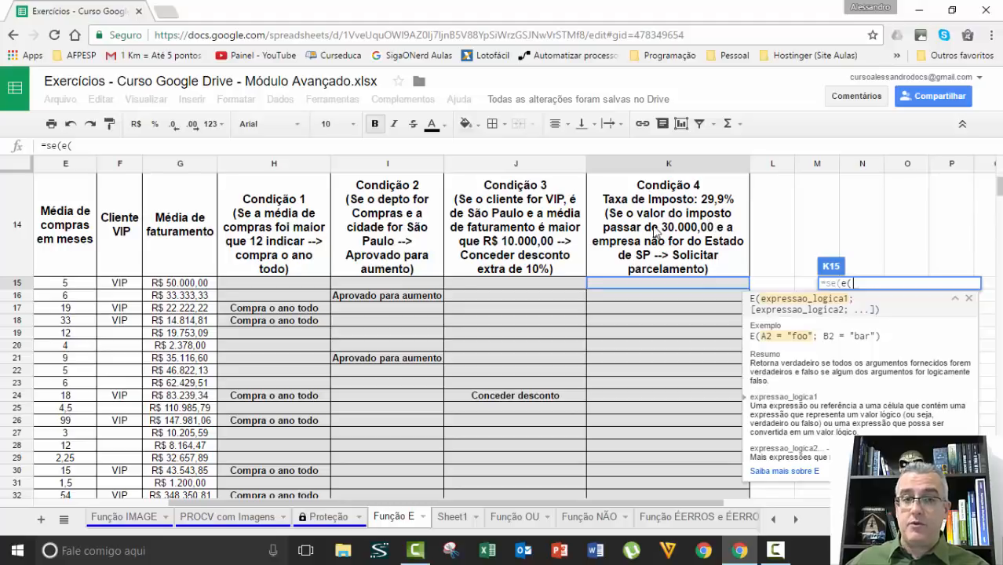
pyautogui.click(192, 284)
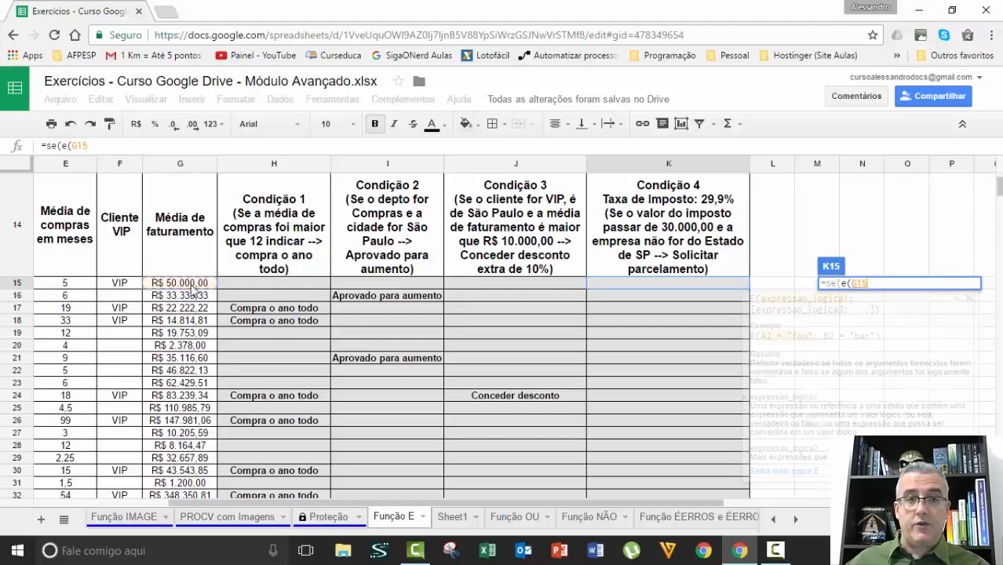
pyautogui.write('*29,9%')
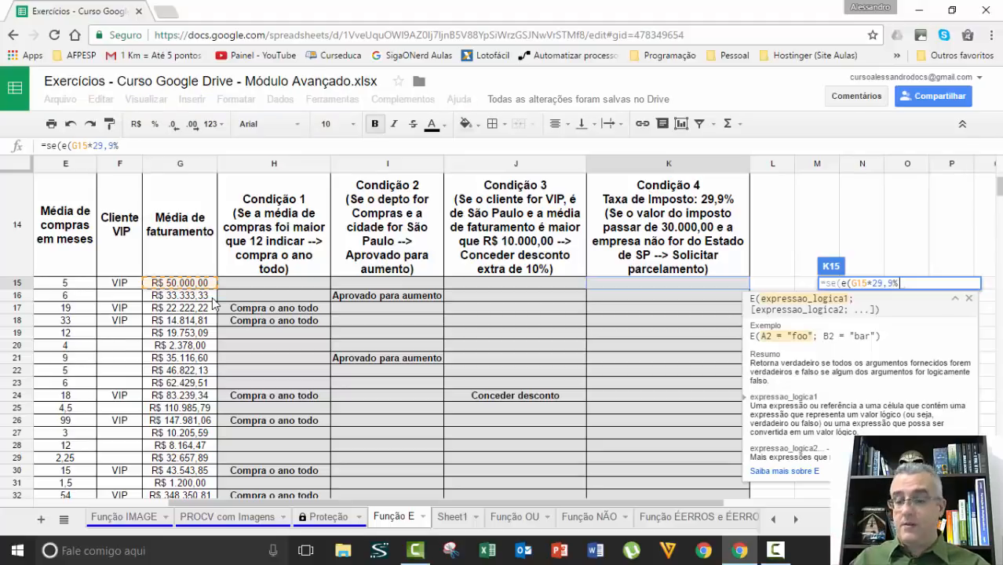
# Step: Replace the 29,9% factor with 0,299 and complete the first E condition in K15 as G15*0,299>30000
pyautogui.press('BackSpace')
pyautogui.press('BackSpace')
pyautogui.press('BackSpace')
pyautogui.press('BackSpace')
pyautogui.press('BackSpace')
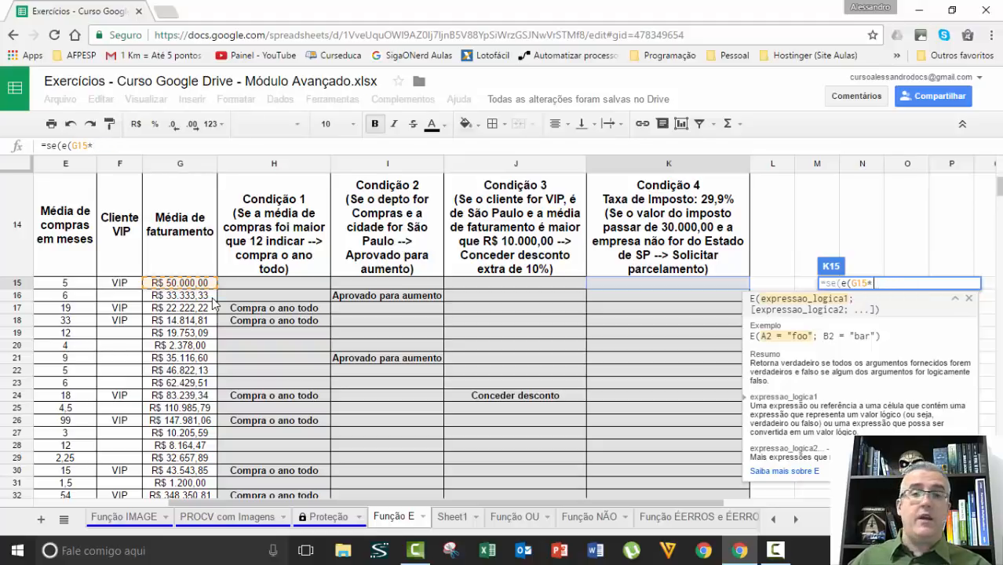
pyautogui.write('0,299')
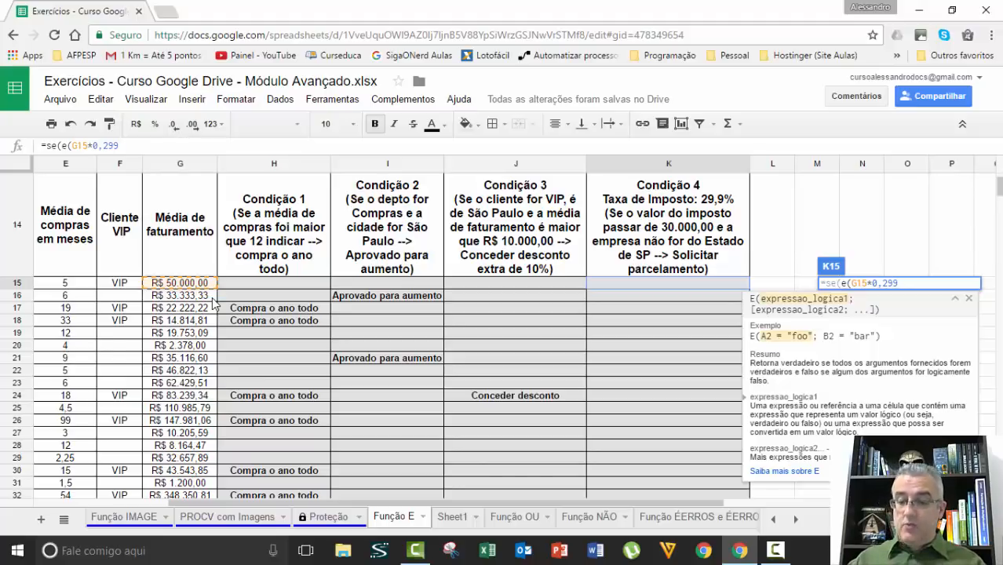
pyautogui.write('>300')
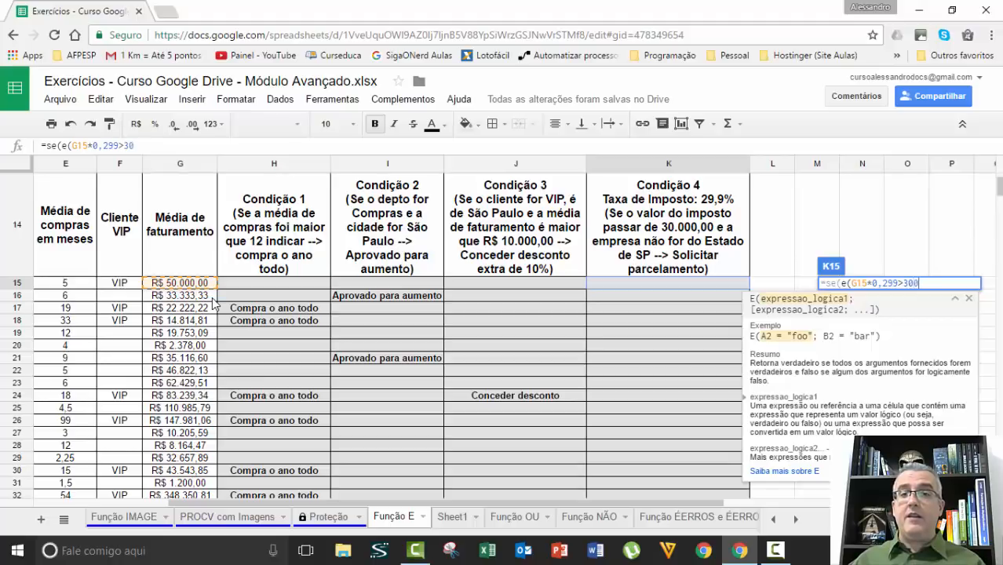
pyautogui.write('00;')
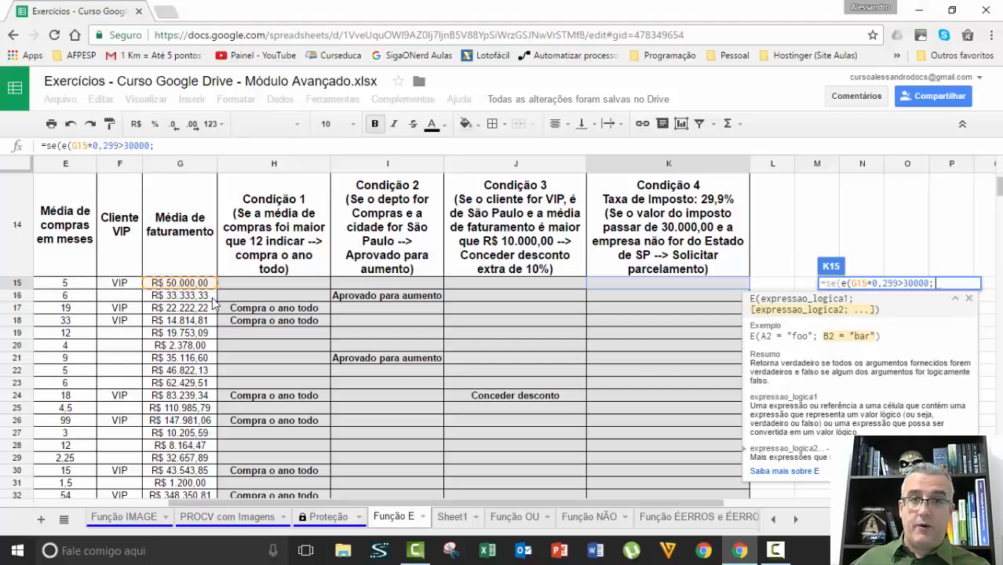
pyautogui.write('"')
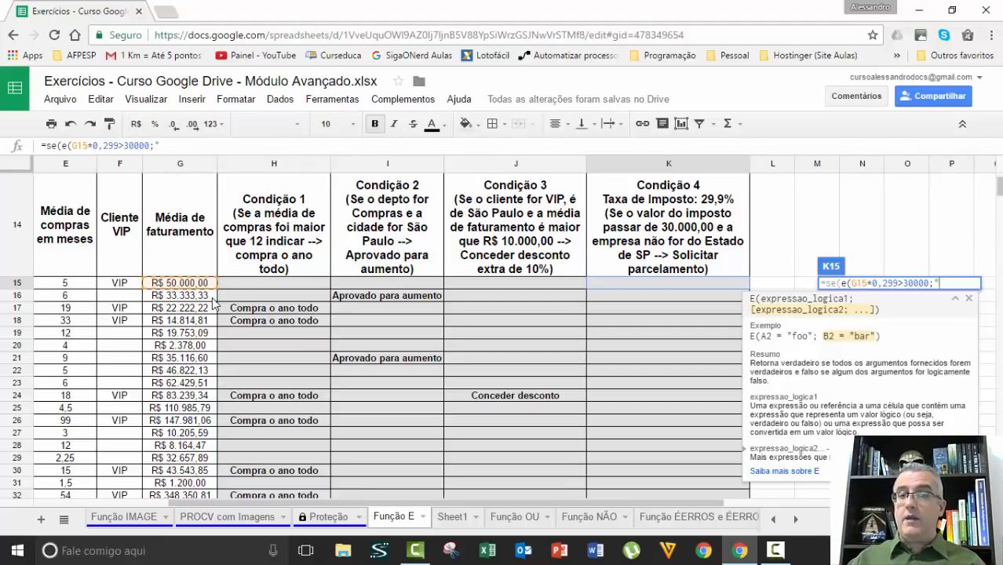
pyautogui.write('<>S')
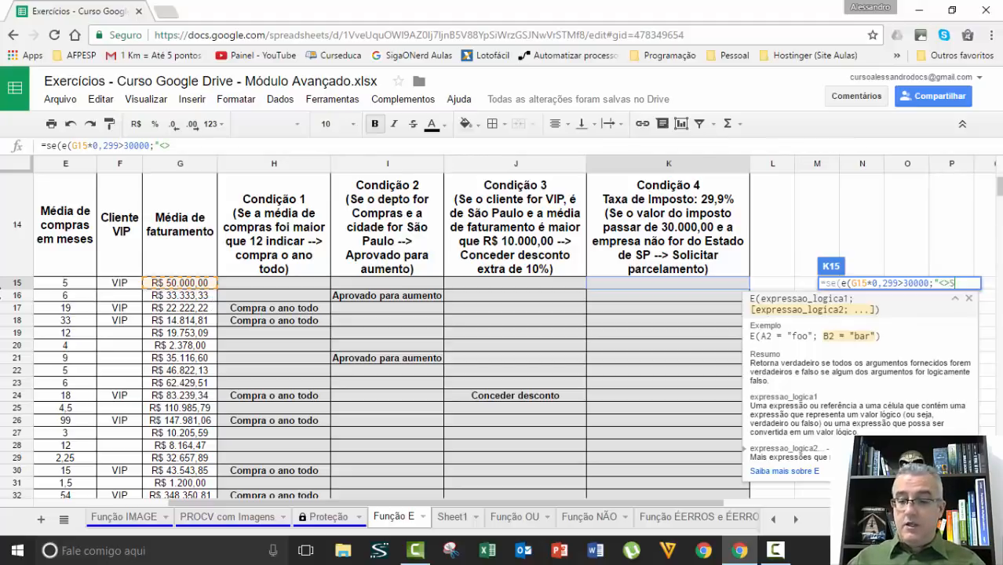
pyautogui.press('BackSpace')
pyautogui.press('BackSpace')
pyautogui.press('BackSpace')
pyautogui.press('BackSpace')
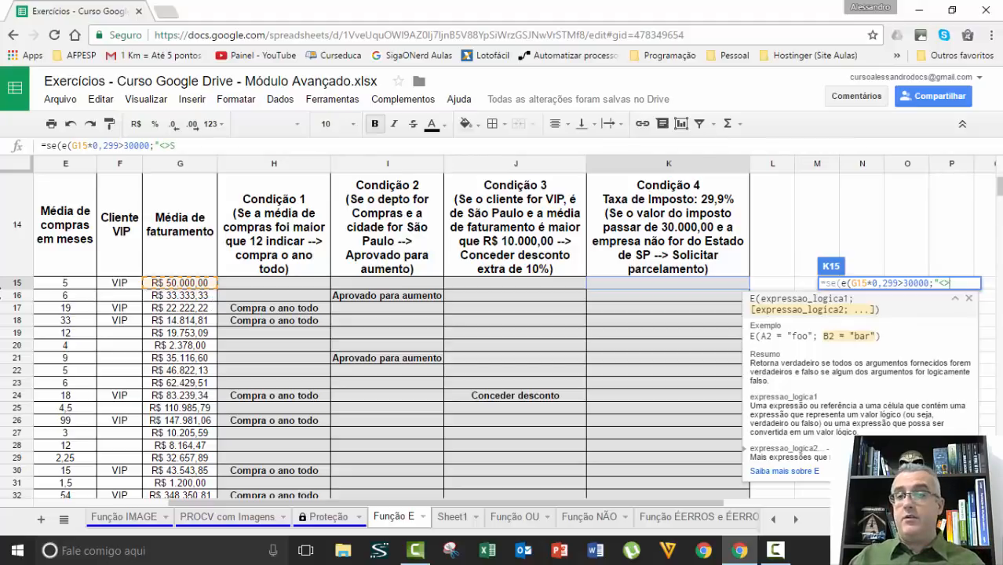
# Step: Add the condition D15<>"São Paulo" to the K15 formula and close the E function
pyautogui.click(63, 284)
pyautogui.press('Left')
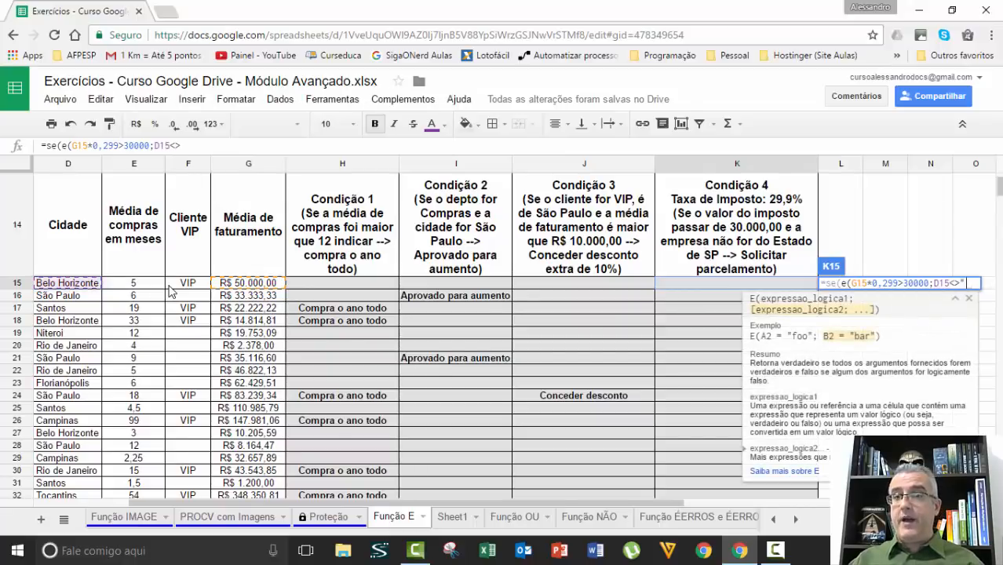
pyautogui.write('<>"São Paulo"')
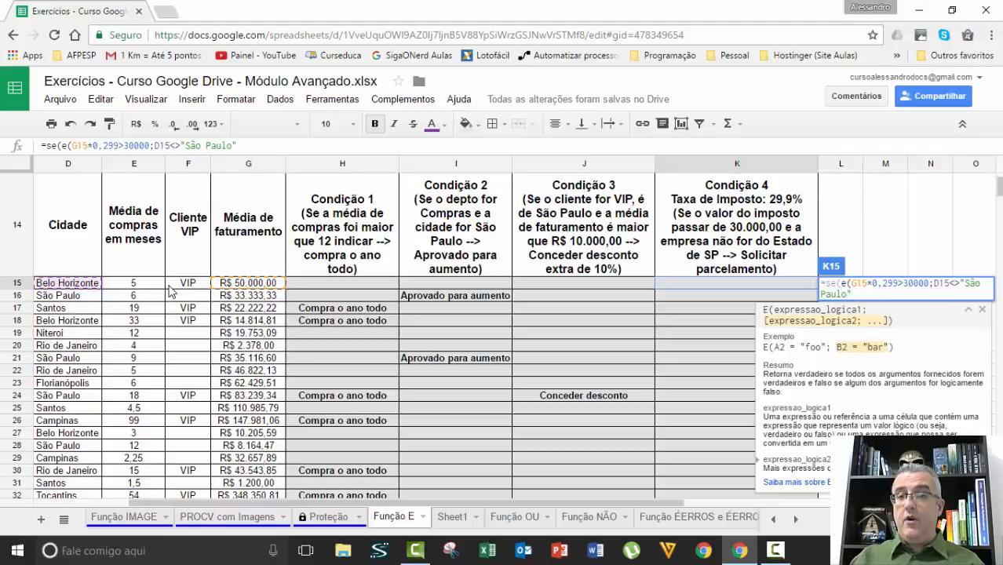
pyautogui.write(')')
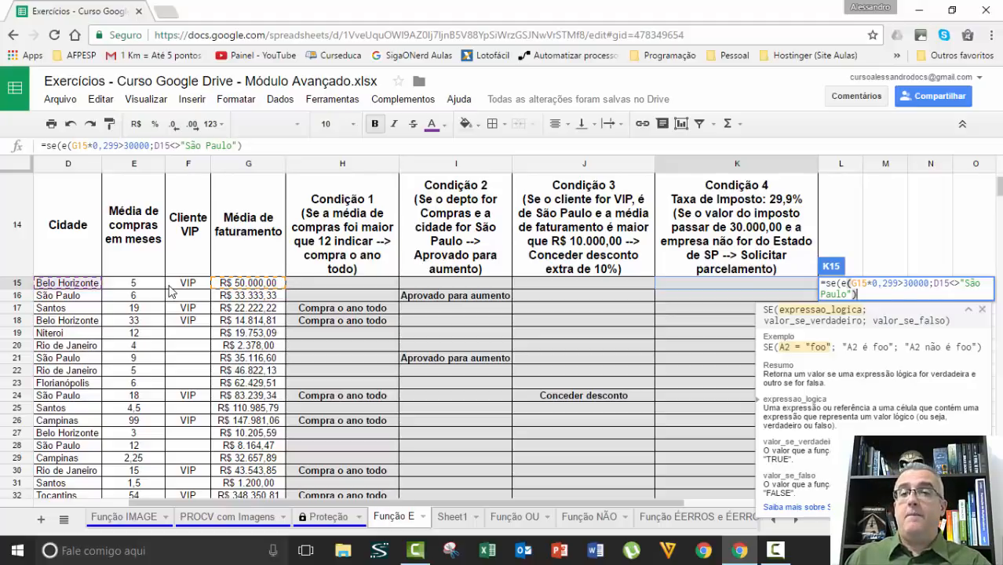
# Step: Return "Solicitar parcelamento" when true and empty text ("") when false, and enter the formula in K15
pyautogui.write(';')
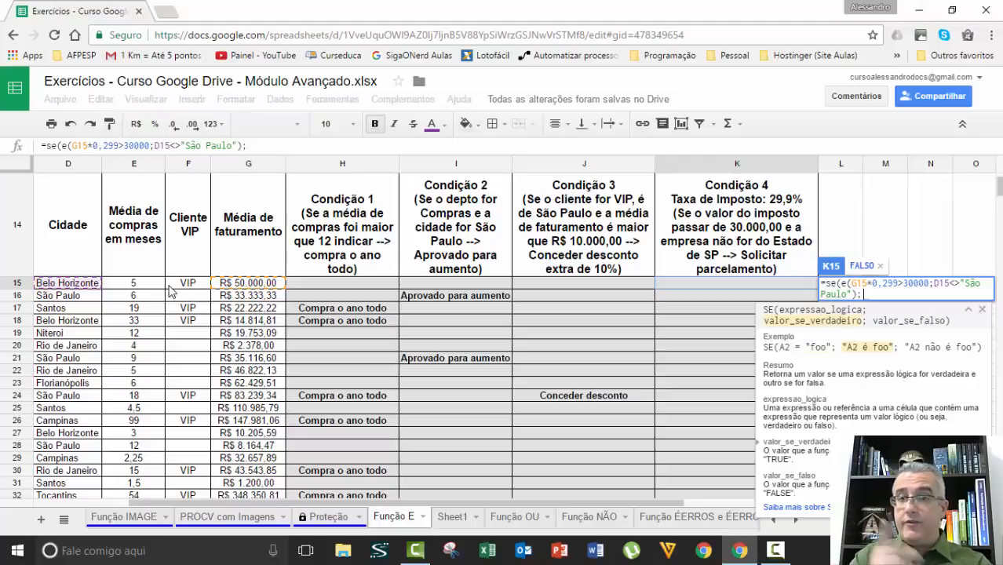
pyautogui.write('s')
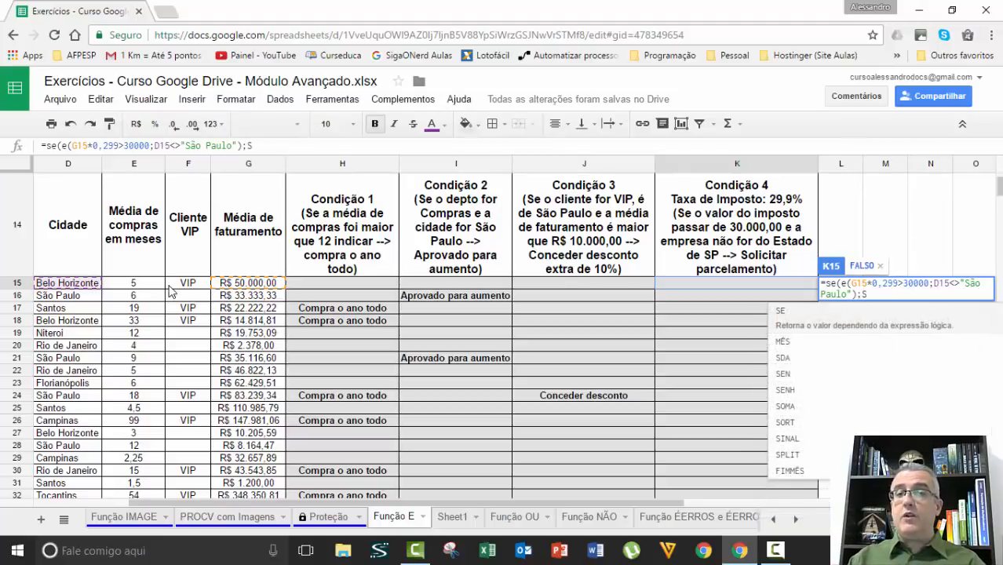
pyautogui.press('BackSpace')
pyautogui.write('"S')
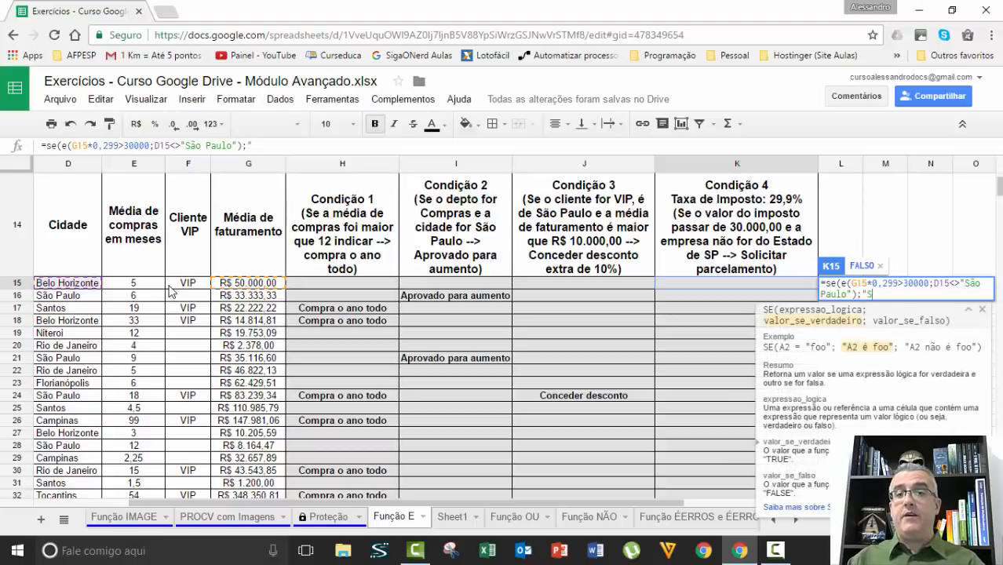
pyautogui.write('olicita')
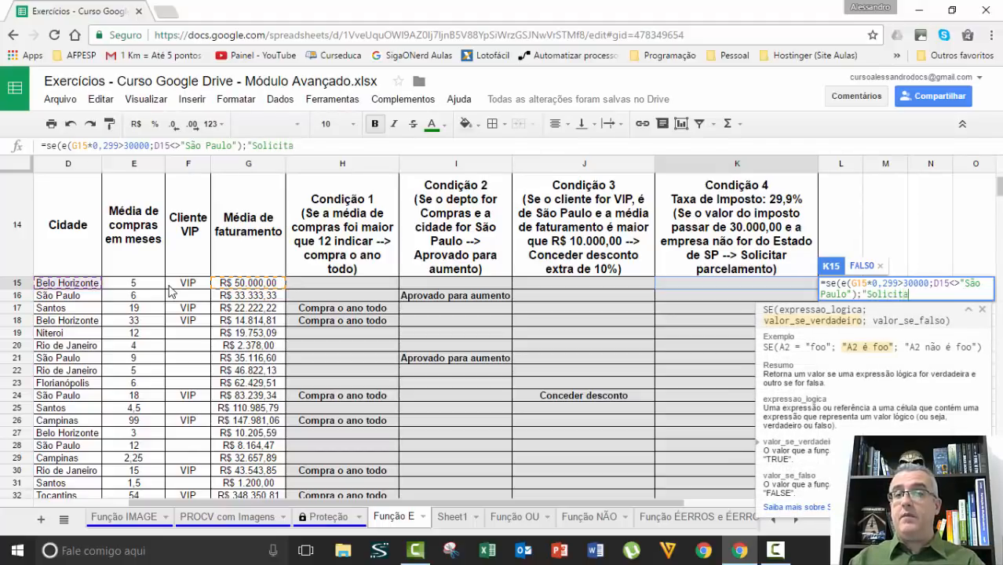
pyautogui.write('r parcelamento"')
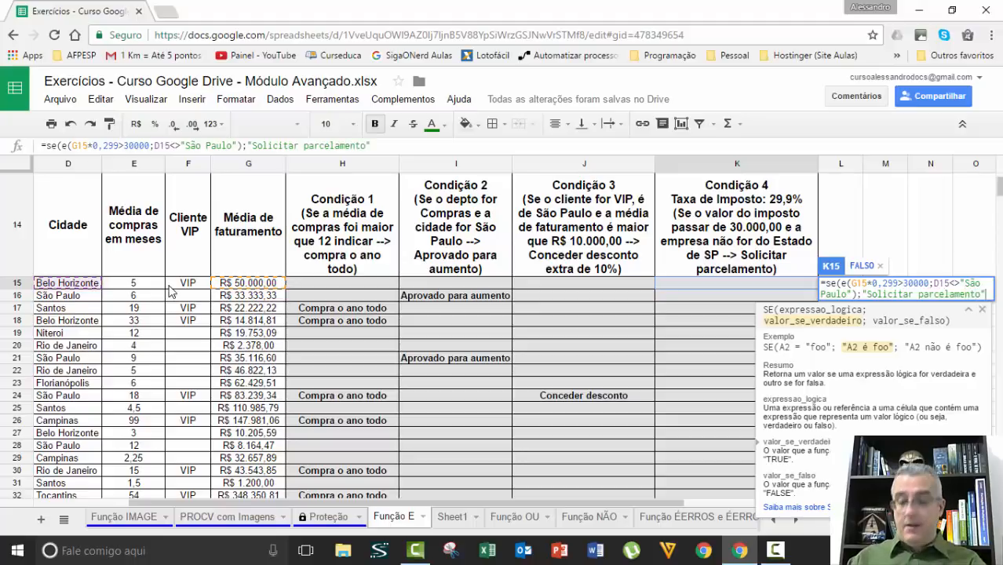
pyautogui.write(';"")')
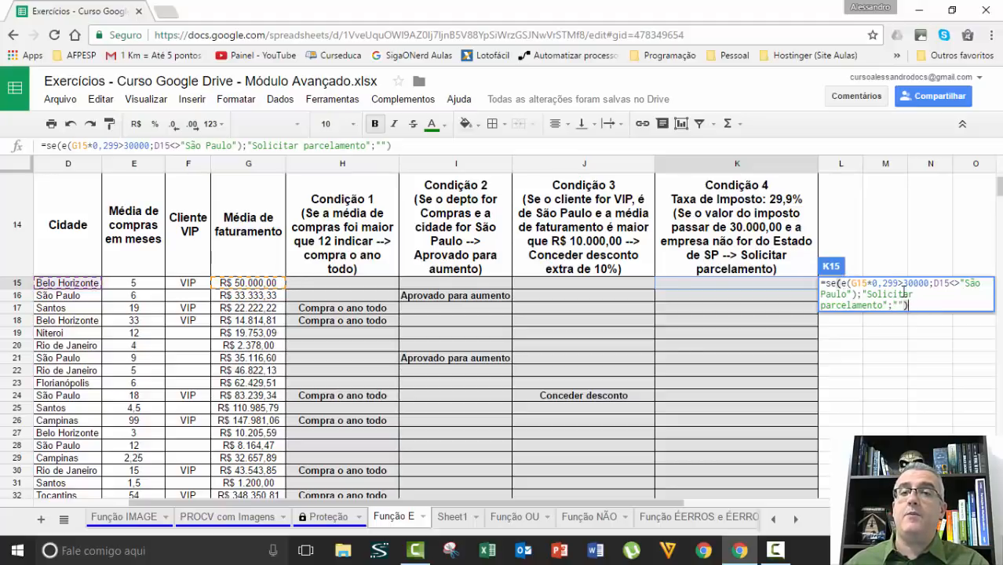
pyautogui.press('Return')
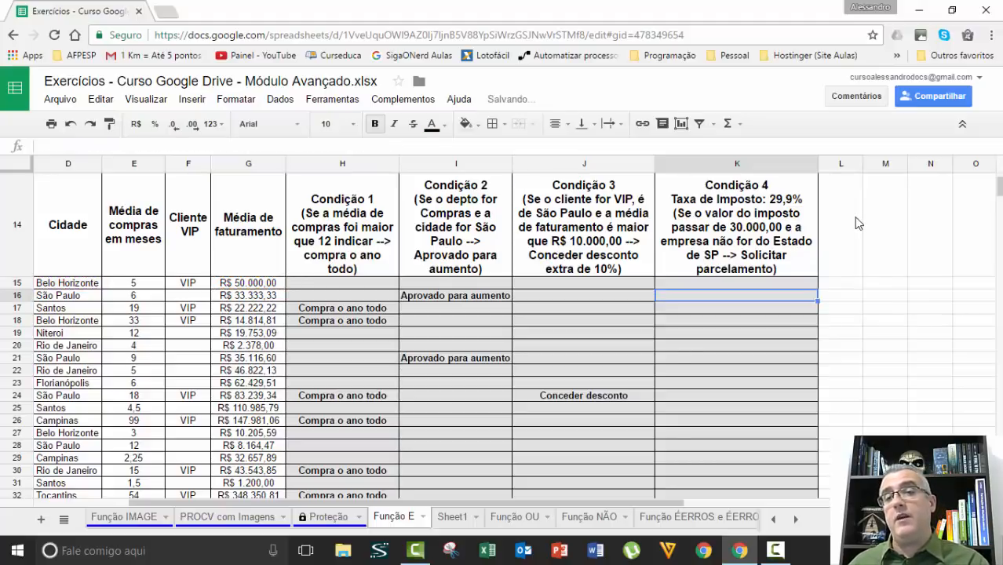
# Step: Fill the K15 formula down the Condição 4 column through row 32
pyautogui.click(793, 284)
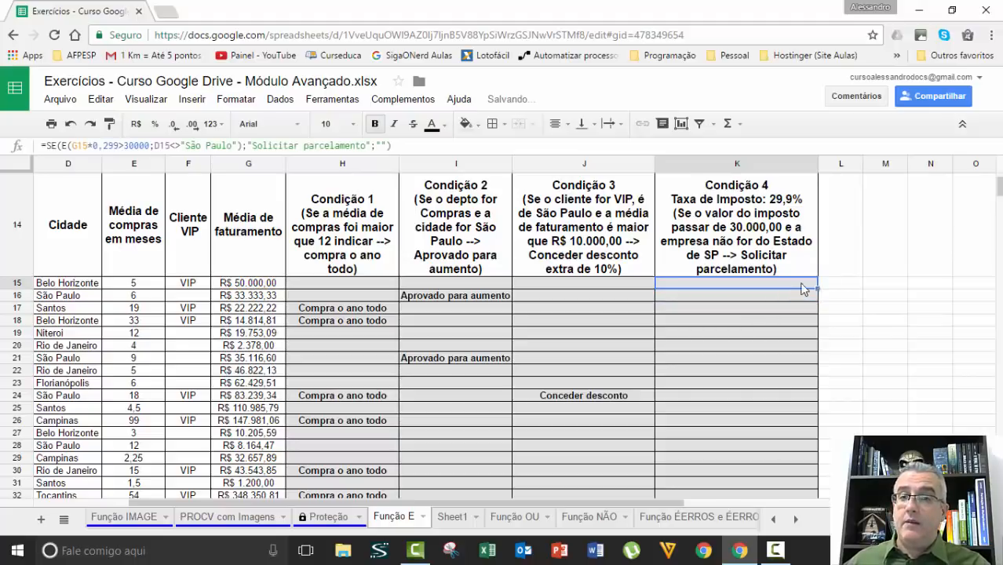
pyautogui.doubleClick(817, 287)
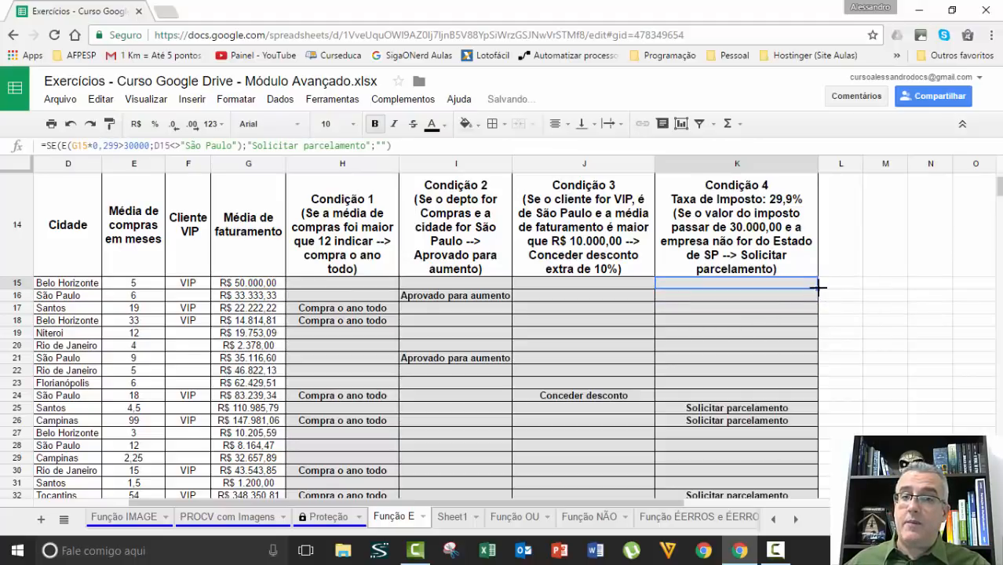
pyautogui.click(779, 322)
pyautogui.scroll(-1, 779, 322)
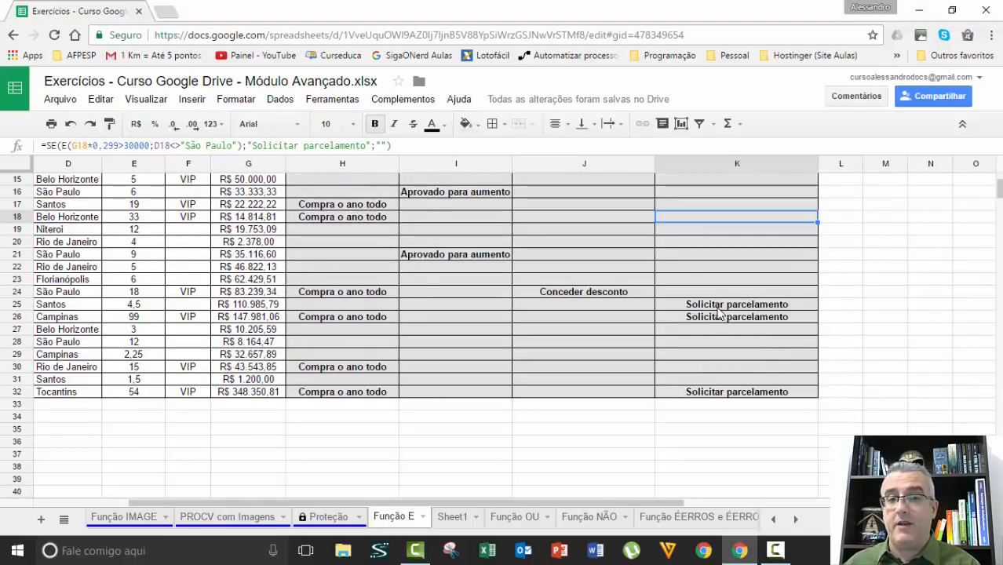
# Step: Test row 25's tax by entering =G25*29,9% in H25, undo that entry, and check the city in D25
pyautogui.click(690, 306)
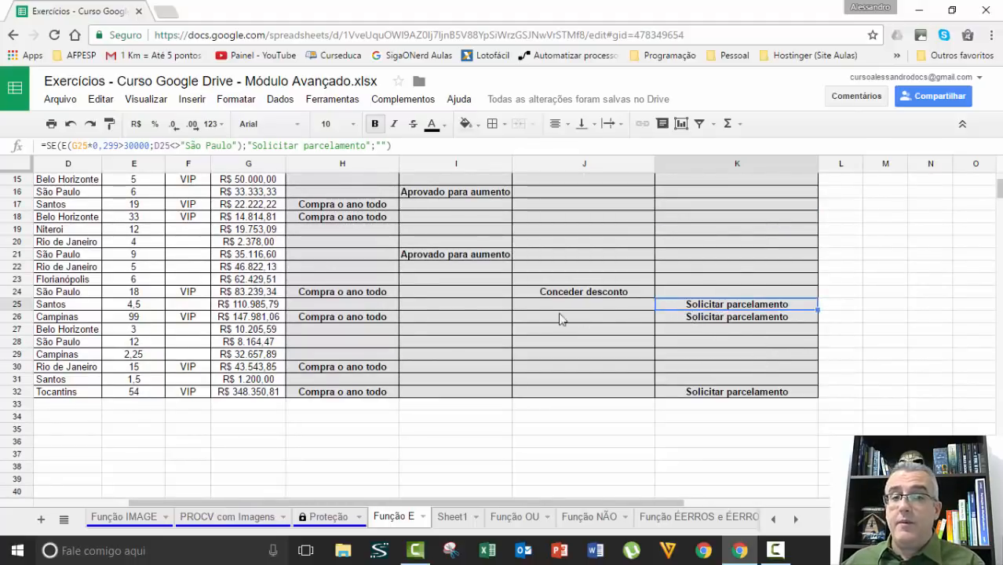
pyautogui.click(272, 304)
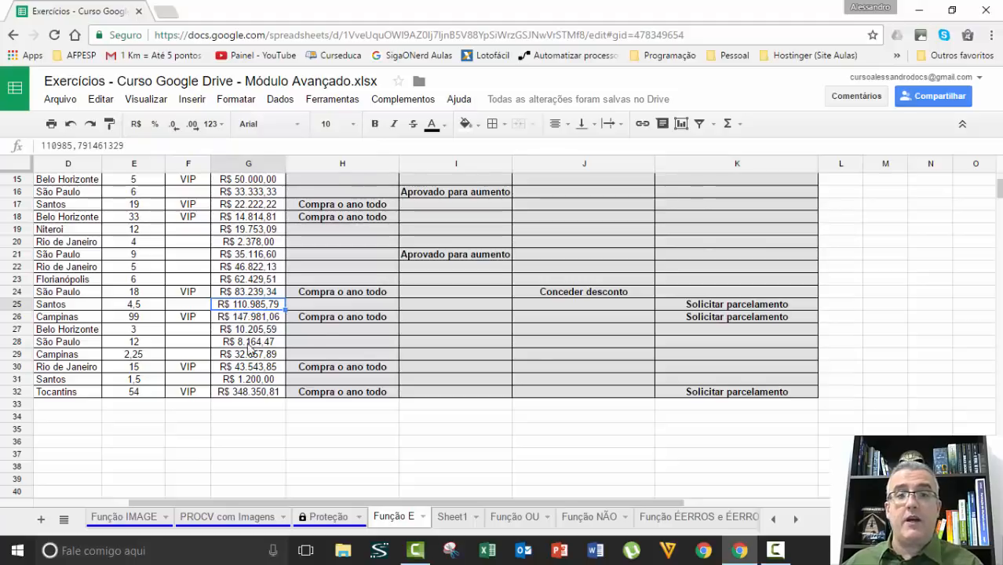
pyautogui.click(318, 305)
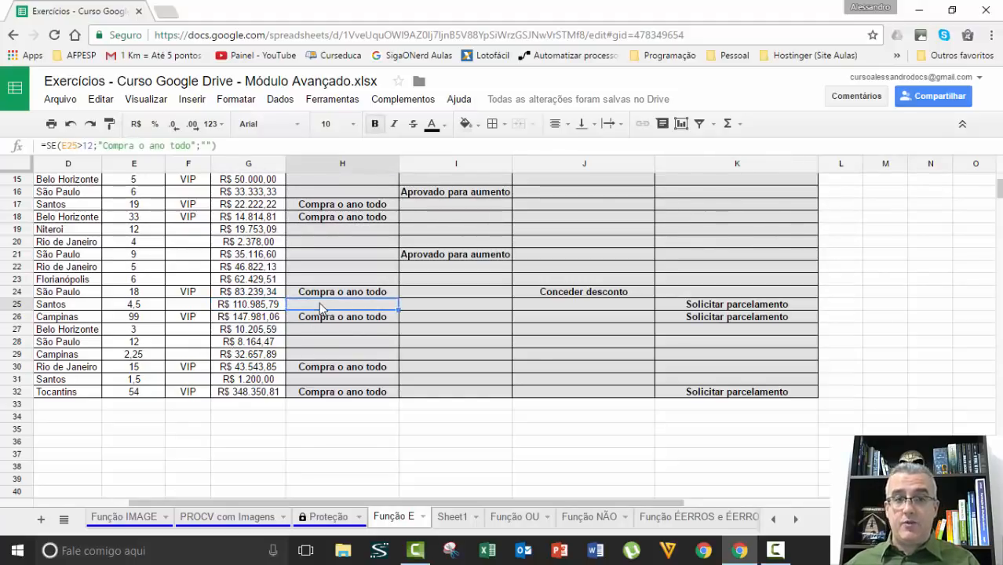
pyautogui.write('=')
pyautogui.press('Left')
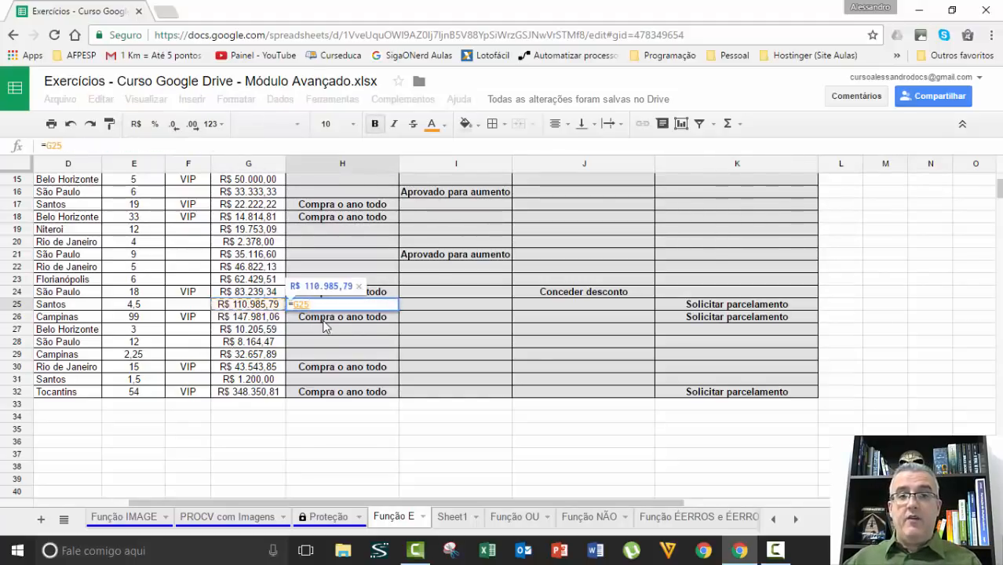
pyautogui.write('*29,9%')
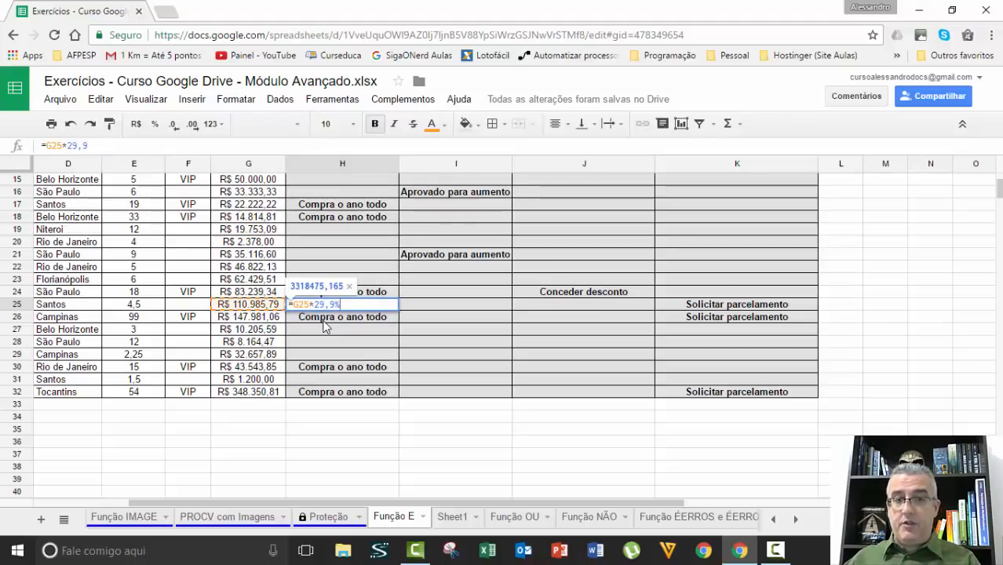
pyautogui.press('Return')
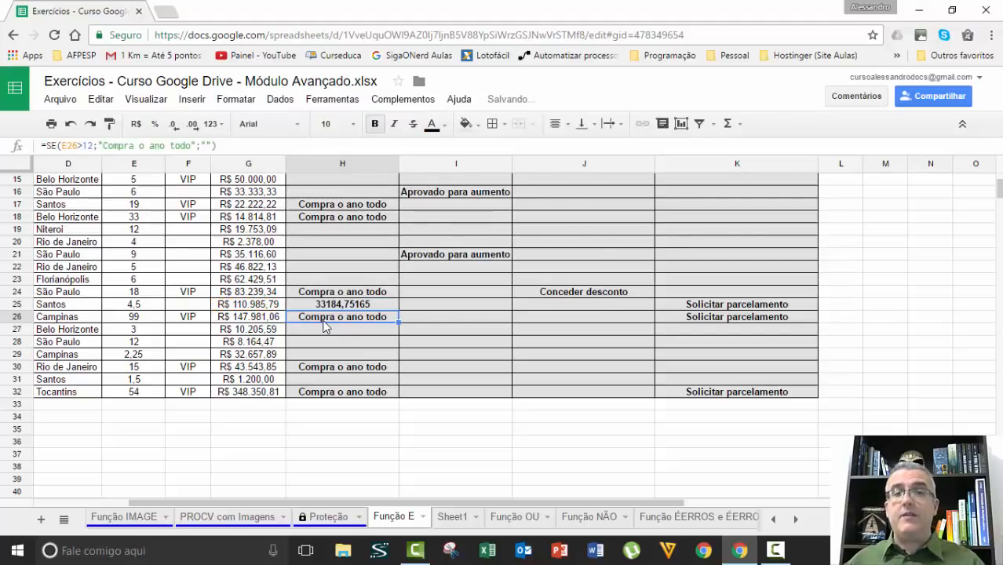
pyautogui.hotkey('ctrl', 'z')
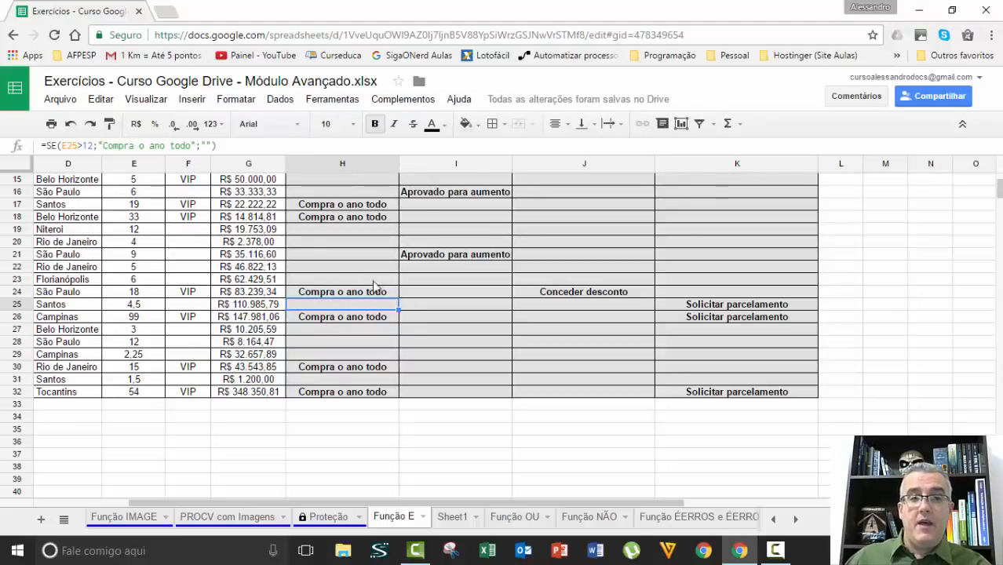
pyautogui.click(68, 307)
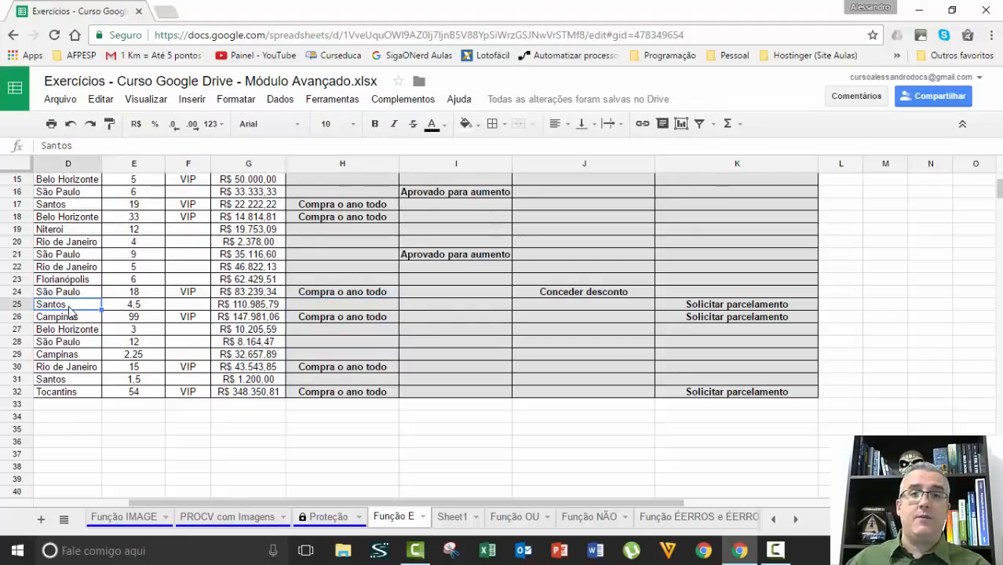
# Step: Return to cell A1 of the sheet and minimize the browser window
pyautogui.scroll(1, 554, 324)
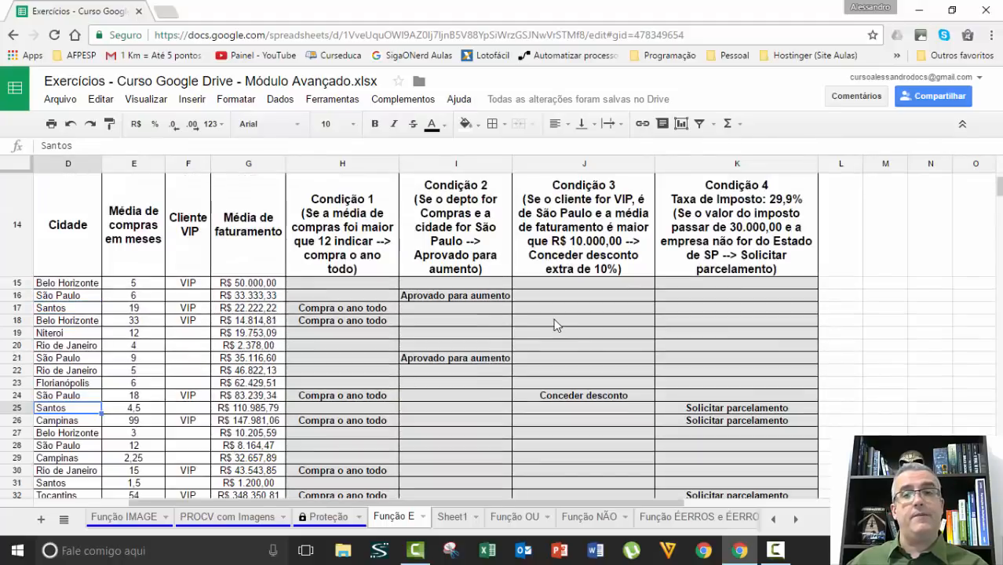
pyautogui.scroll(2, 553, 324)
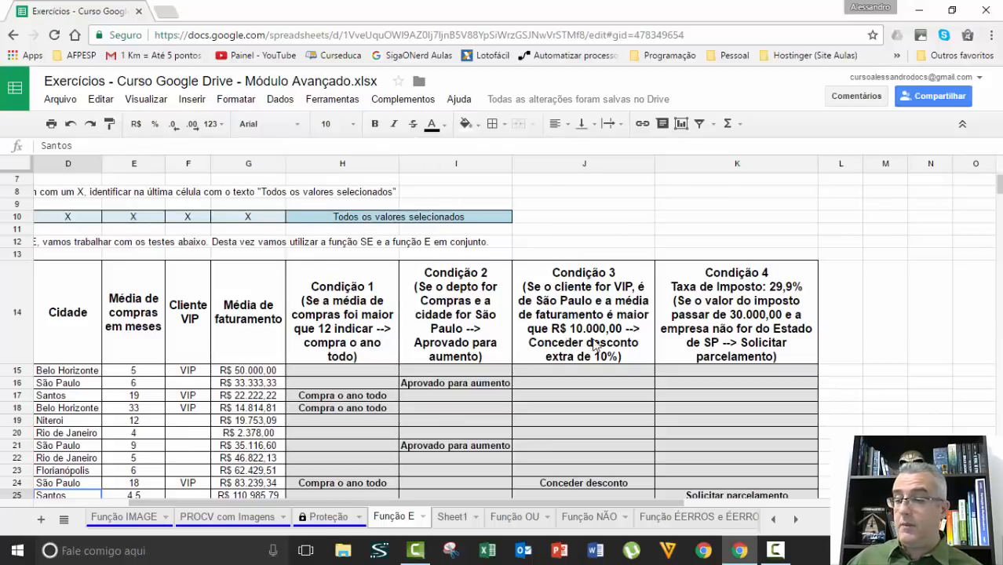
pyautogui.hotkey('ctrl', 'Home')
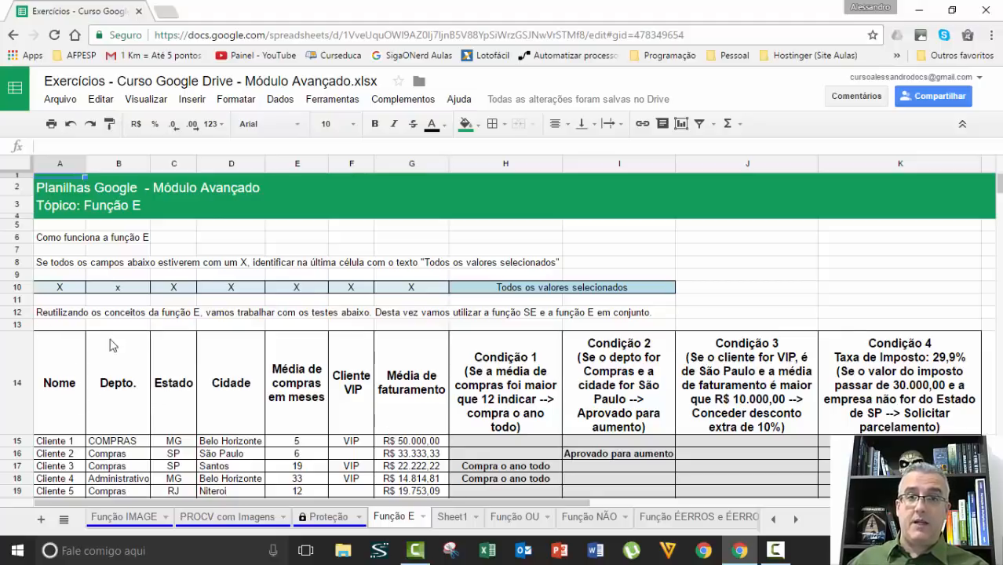
pyautogui.click(927, 11)
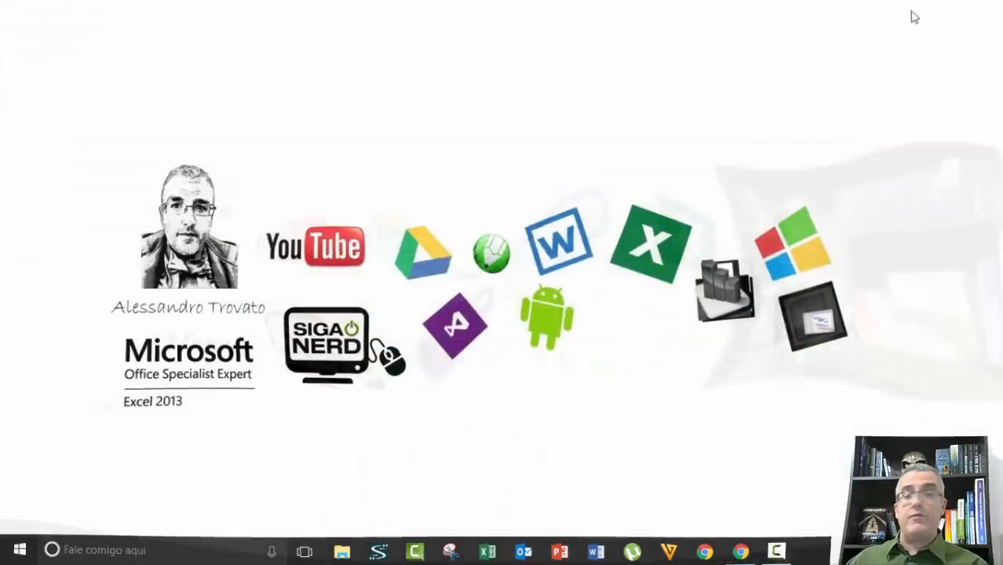